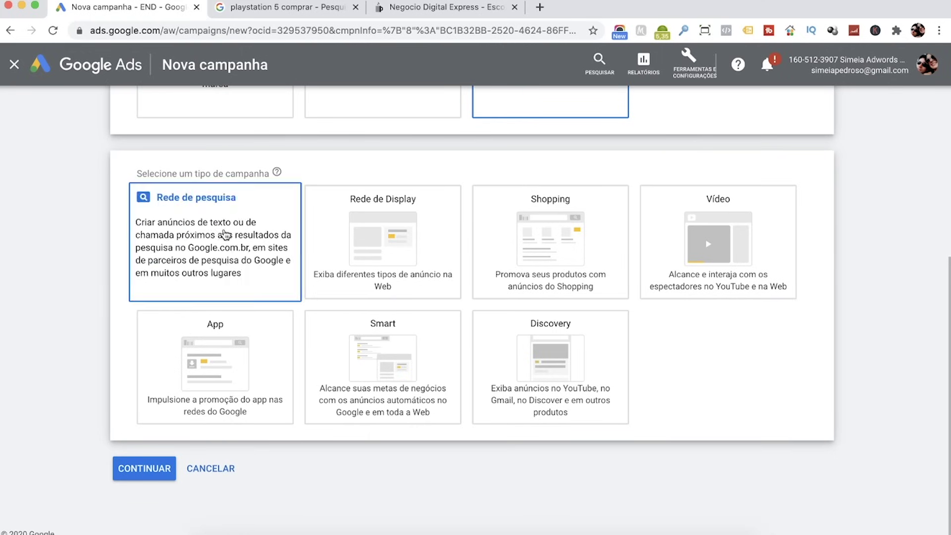
{"action": "left_click", "coordinate": [226, 235]}
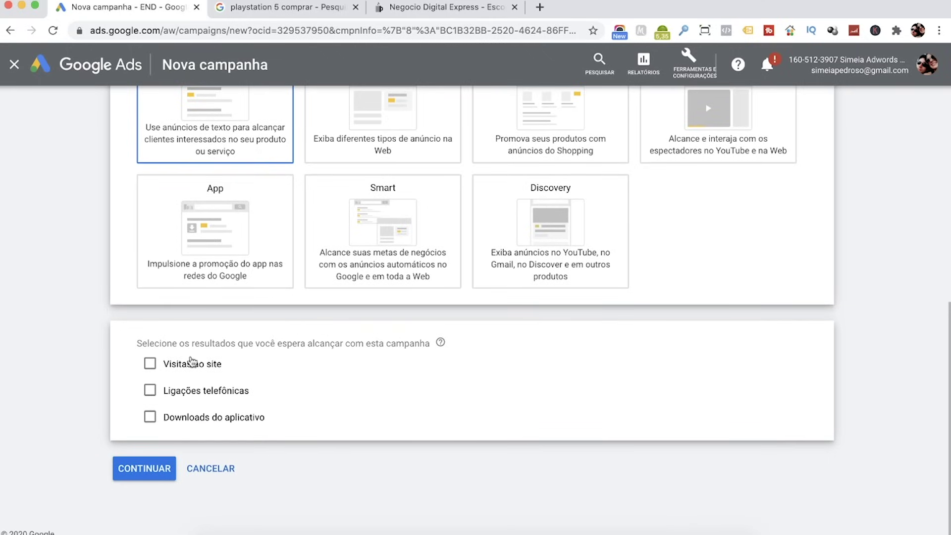
{"action": "left_click", "coordinate": [192, 363]}
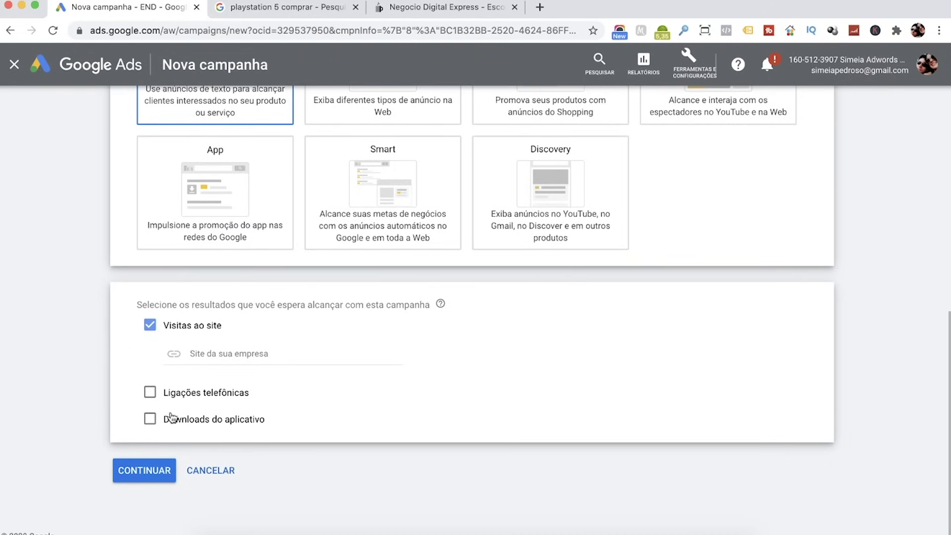
{"action": "left_click", "coordinate": [227, 353]}
{"action": "type", "text": "www.escoladenegociosdigitais.com"}
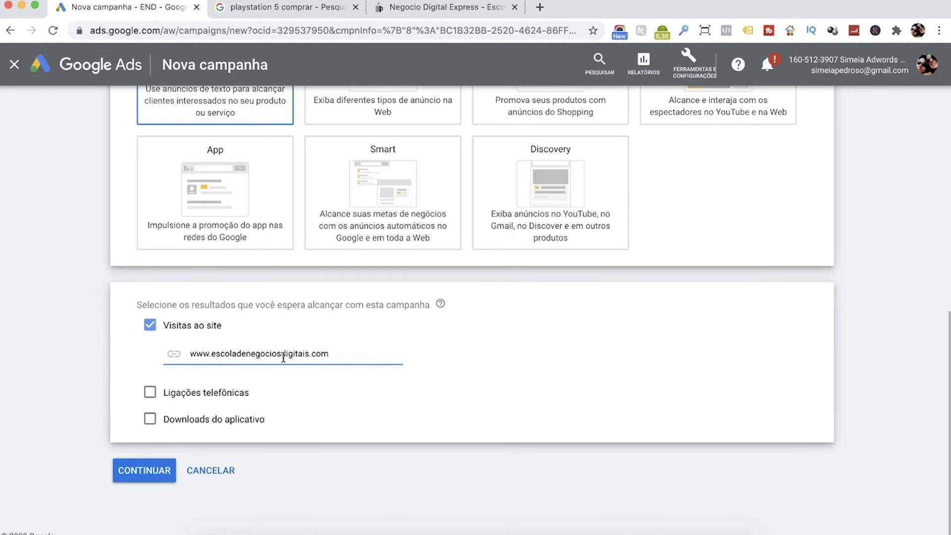
{"action": "left_click", "coordinate": [140, 471]}
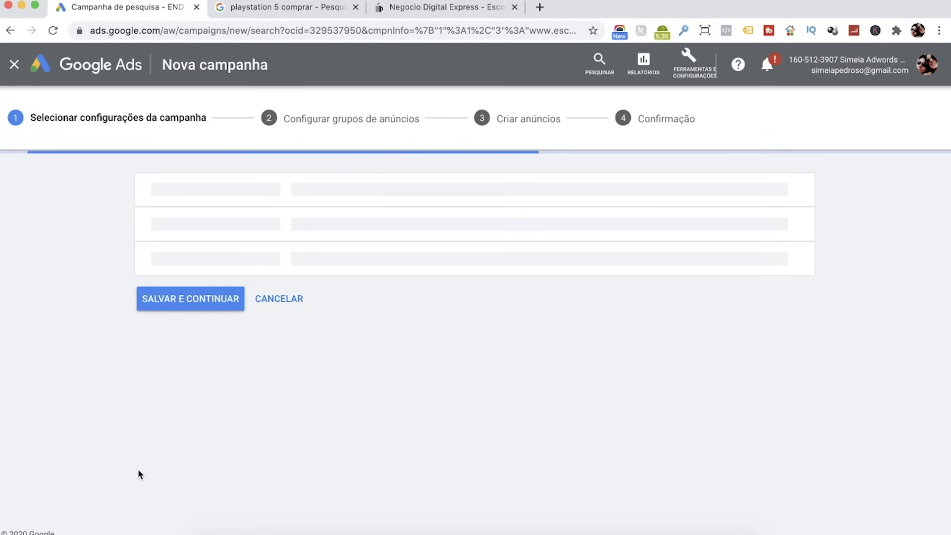
Step: Name the campaign "Curso Criar Blog - Rede de Pesquisa"
{"action": "left_click", "coordinate": [349, 287]}
{"action": "triple_click", "coordinate": [344, 291]}
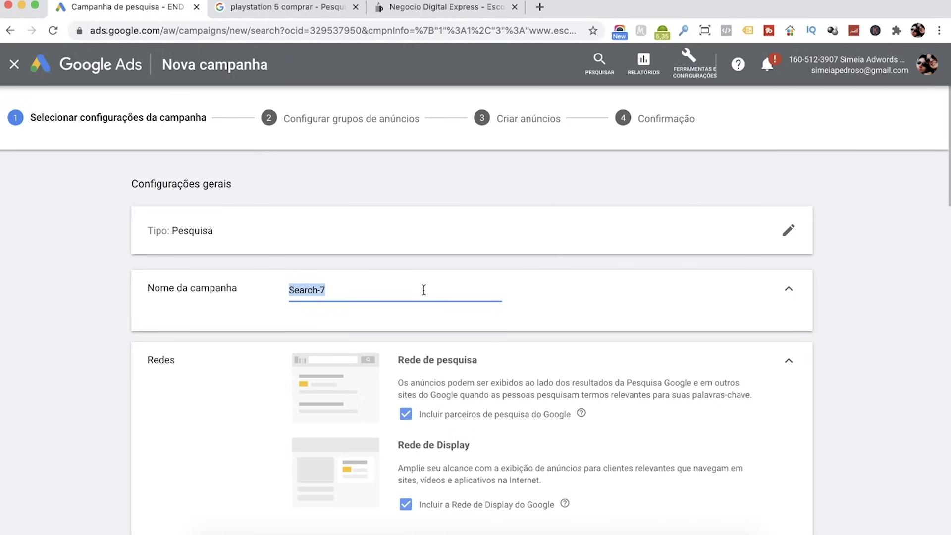
{"action": "type", "text": "Curso Criar Blog -"}
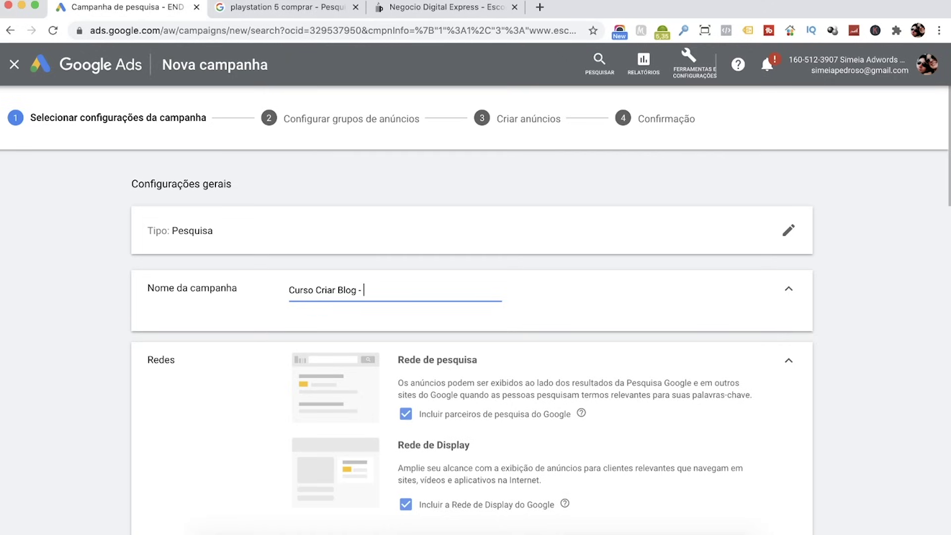
{"action": "type", "text": " Rede de Pesquisa"}
Step: Exclude Google search partners and the Google Display Network from the campaign's networks
{"action": "scroll", "coordinate": [187, 323], "scroll_direction": "down", "scroll_amount": 3}
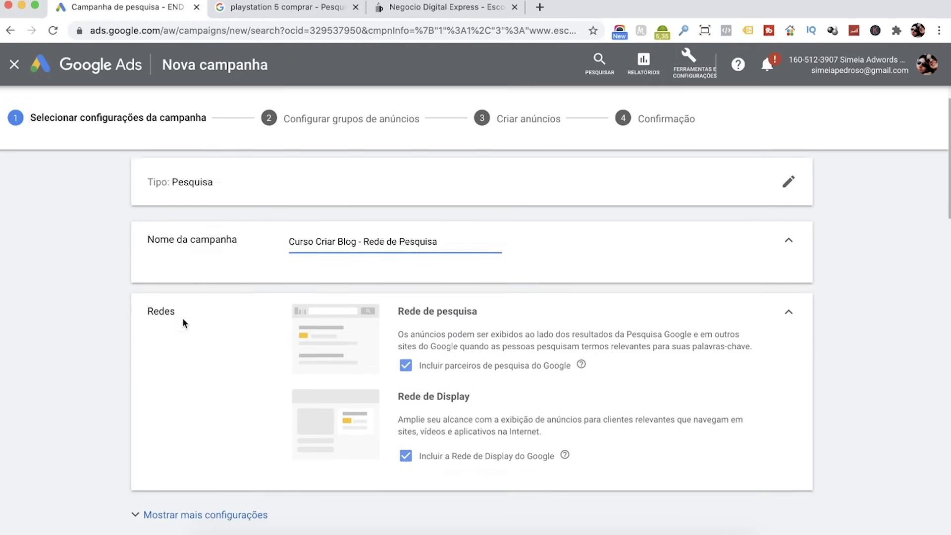
{"action": "scroll", "coordinate": [140, 312], "scroll_direction": "down", "scroll_amount": 1}
{"action": "left_click", "coordinate": [406, 302]}
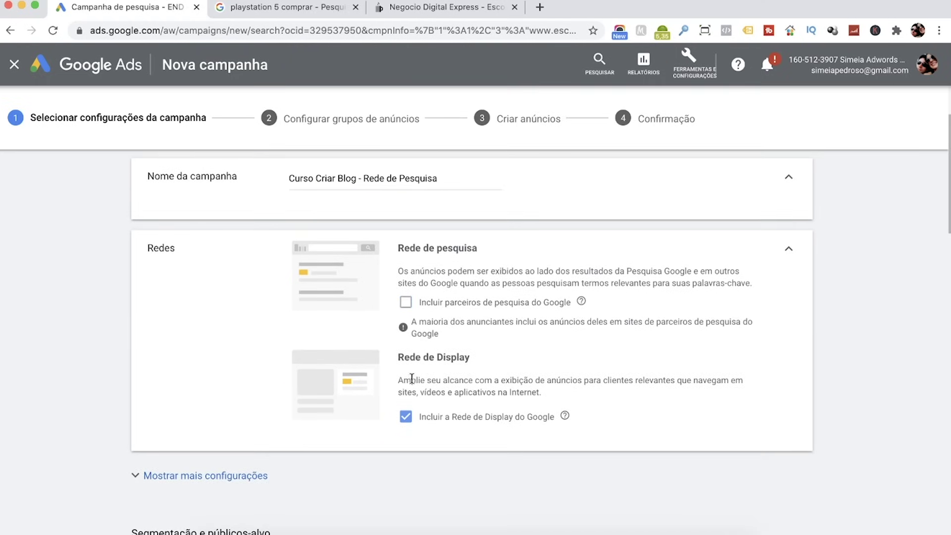
{"action": "left_click", "coordinate": [406, 416]}
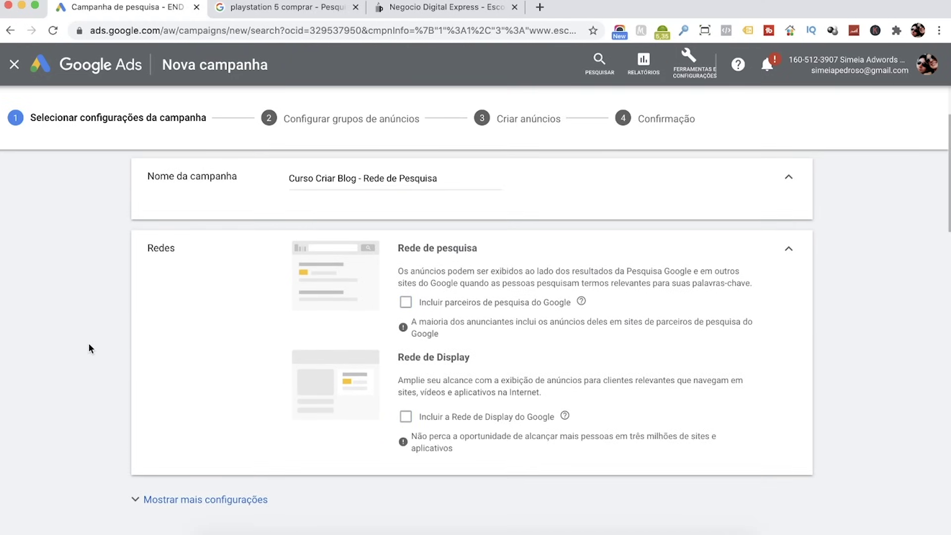
Step: Review the campaign's location, language and audience targeting settings
{"action": "scroll", "coordinate": [89, 344], "scroll_direction": "down", "scroll_amount": 3}
{"action": "scroll", "coordinate": [91, 343], "scroll_direction": "down", "scroll_amount": 5}
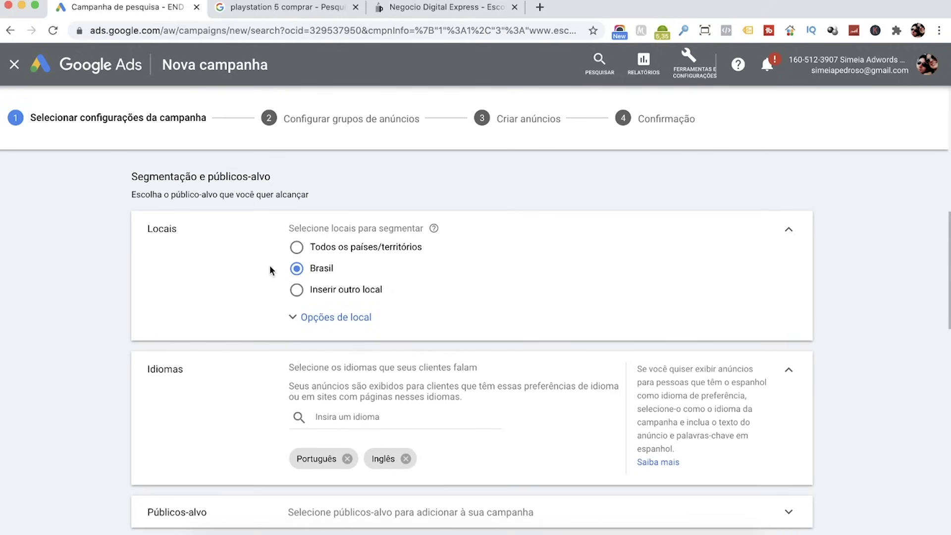
{"action": "scroll", "coordinate": [269, 265], "scroll_direction": "down", "scroll_amount": 3}
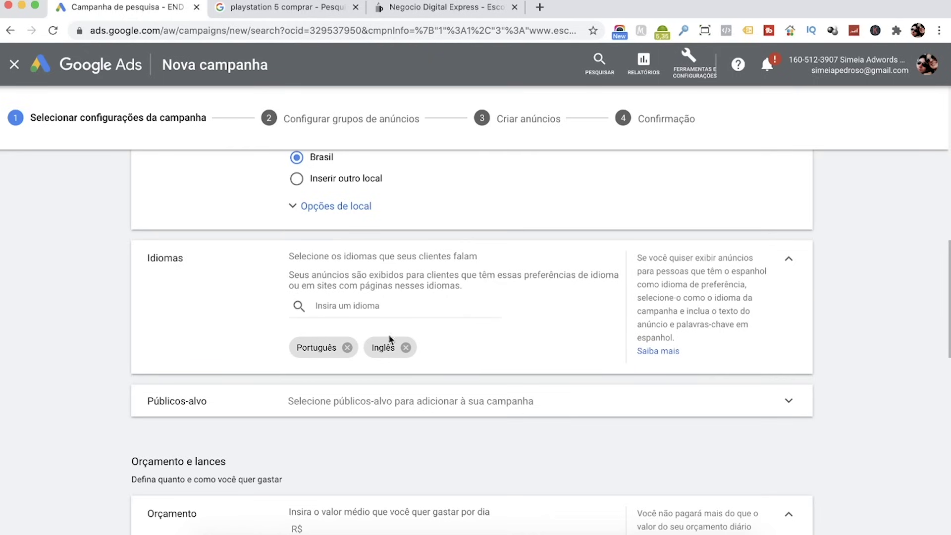
{"action": "double_click", "coordinate": [389, 349]}
{"action": "left_click", "coordinate": [478, 346]}
{"action": "scroll", "coordinate": [491, 359], "scroll_direction": "down", "scroll_amount": 2}
{"action": "scroll", "coordinate": [506, 374], "scroll_direction": "down", "scroll_amount": 3}
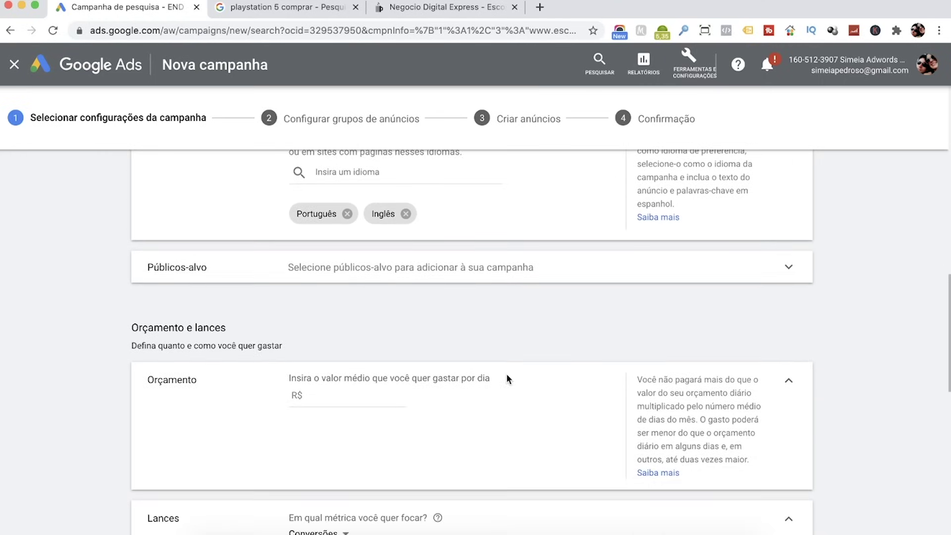
{"action": "scroll", "coordinate": [549, 248], "scroll_direction": "down", "scroll_amount": 1}
{"action": "left_click", "coordinate": [532, 231]}
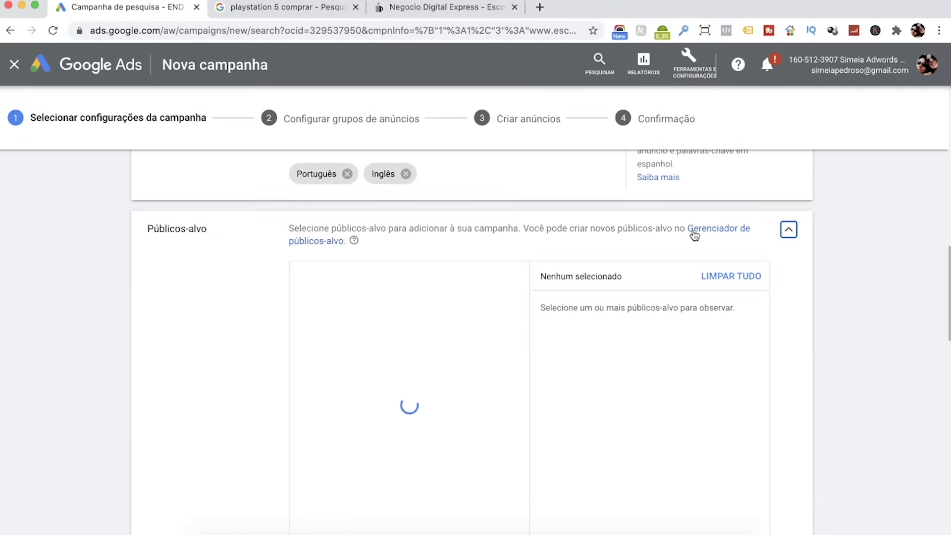
{"action": "left_click", "coordinate": [788, 233]}
Step: Set the campaign's average daily budget to R$ 10
{"action": "scroll", "coordinate": [367, 280], "scroll_direction": "down", "scroll_amount": 2}
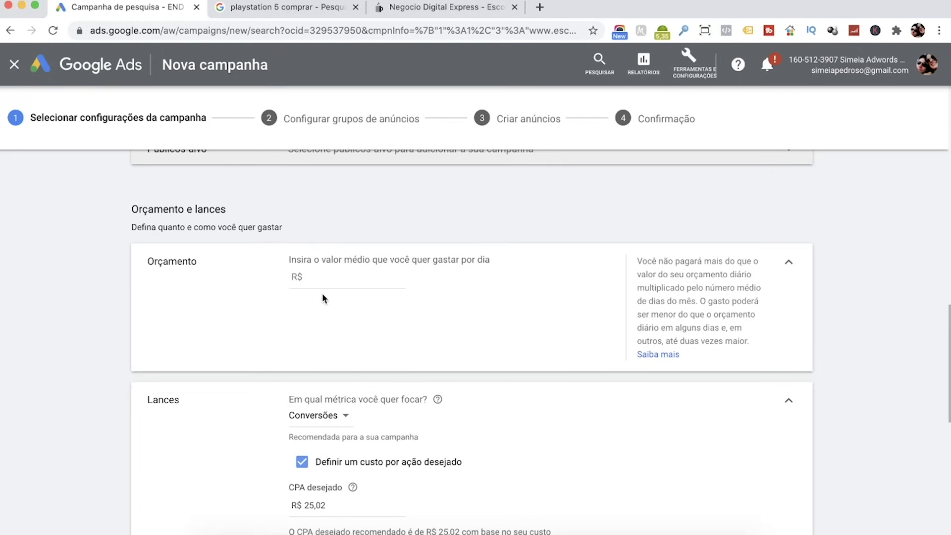
{"action": "left_click", "coordinate": [328, 270]}
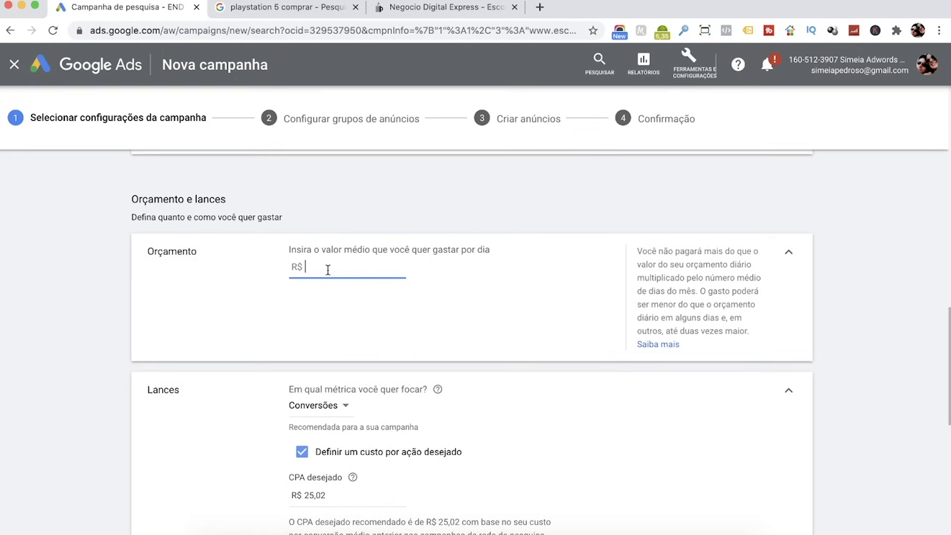
{"action": "type", "text": "10"}
{"action": "left_click", "coordinate": [244, 291]}
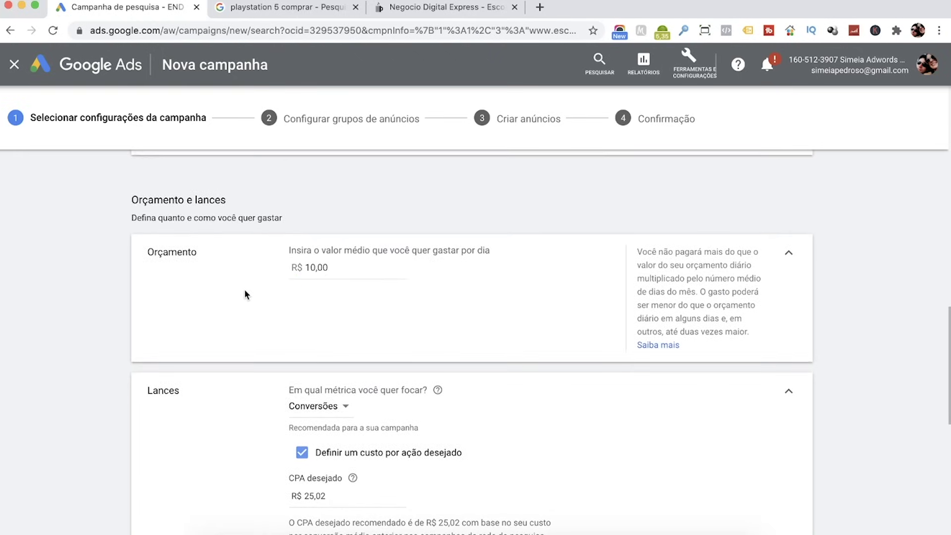
Step: Set the bidding metric to focus on to Cliques
{"action": "scroll", "coordinate": [244, 292], "scroll_direction": "down", "scroll_amount": 4}
{"action": "left_click", "coordinate": [315, 251]}
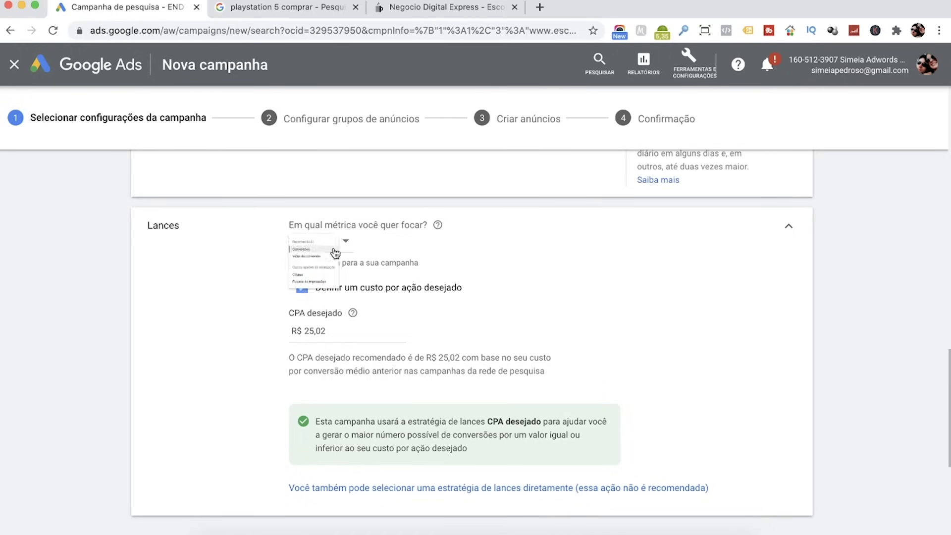
{"action": "left_click", "coordinate": [314, 357]}
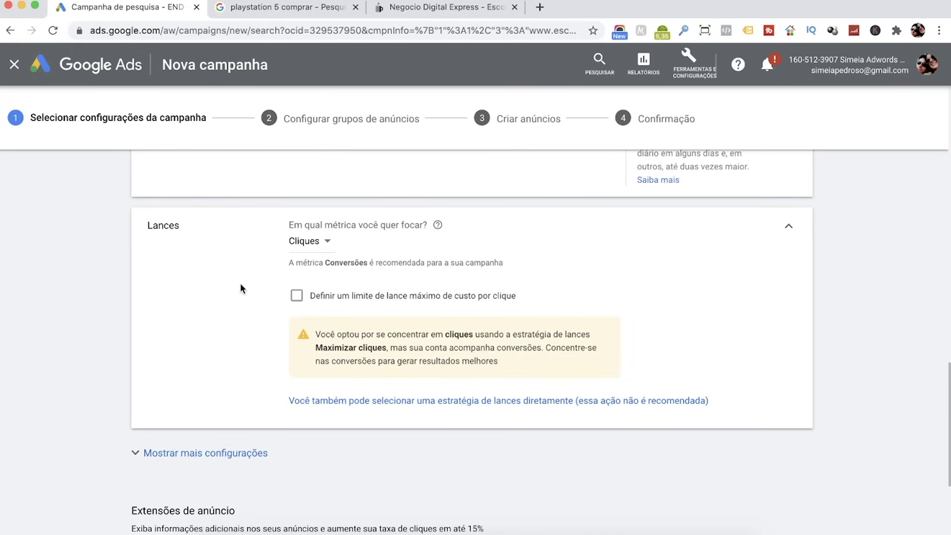
{"action": "left_click", "coordinate": [302, 238]}
{"action": "left_click", "coordinate": [187, 284]}
Step: Review the remaining bidding and ad extension options, then save the campaign settings and continue to the ad groups
{"action": "scroll", "coordinate": [194, 284], "scroll_direction": "down", "scroll_amount": 3}
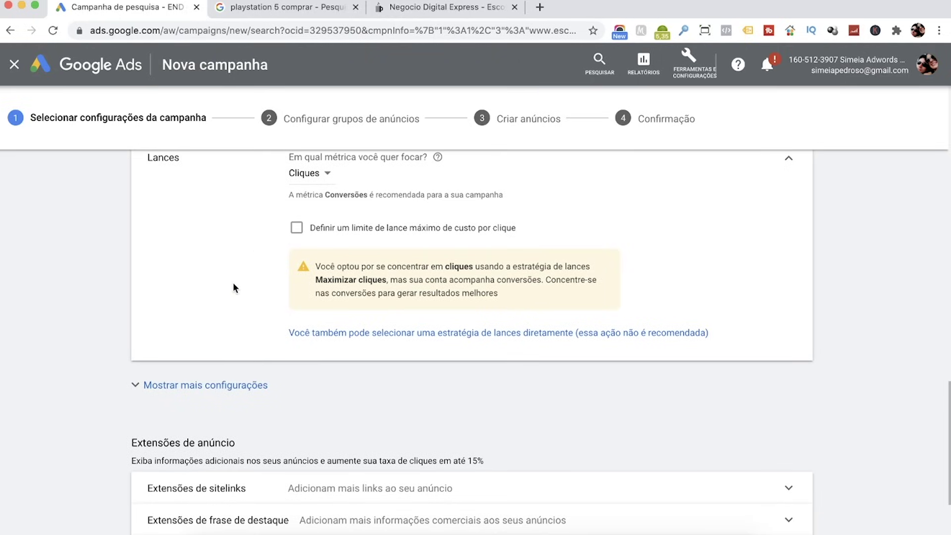
{"action": "scroll", "coordinate": [239, 287], "scroll_direction": "down", "scroll_amount": 2}
{"action": "scroll", "coordinate": [239, 291], "scroll_direction": "up", "scroll_amount": 4}
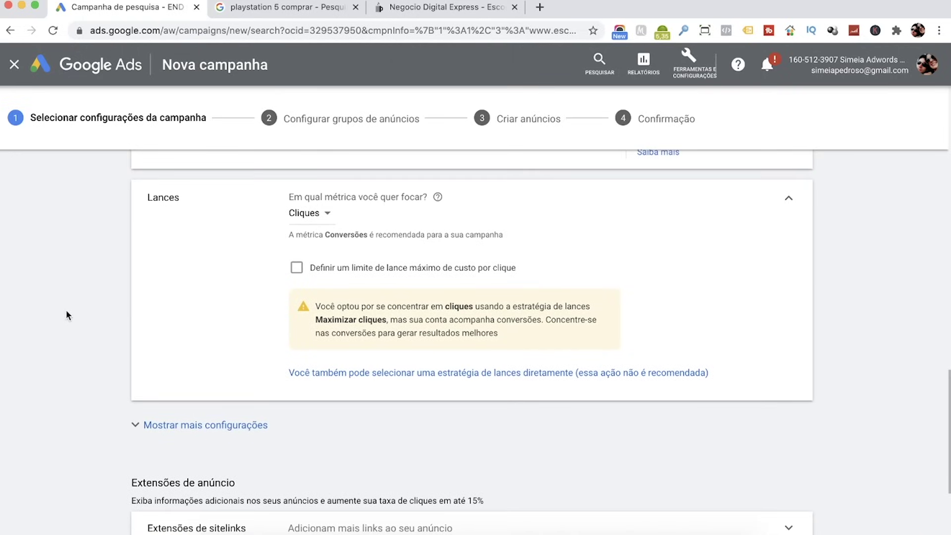
{"action": "scroll", "coordinate": [66, 312], "scroll_direction": "down", "scroll_amount": 1}
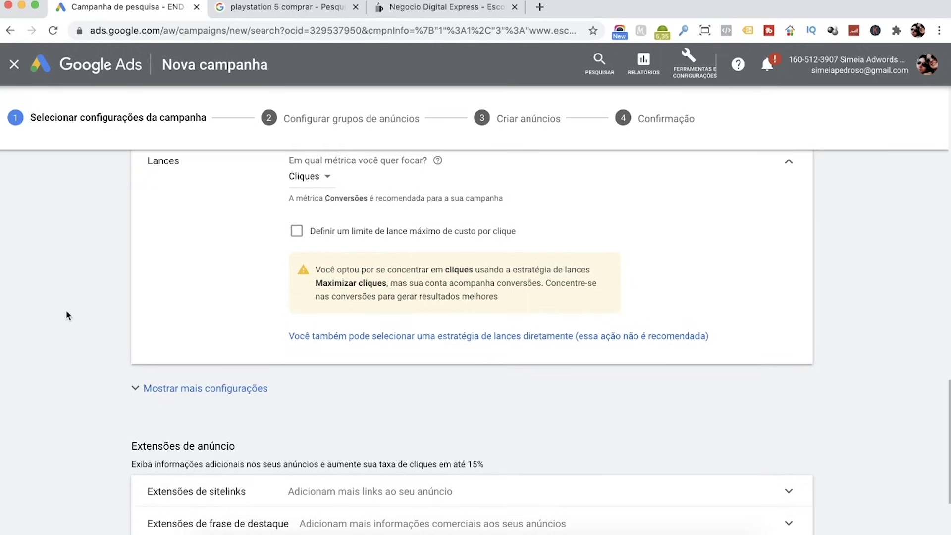
{"action": "scroll", "coordinate": [67, 311], "scroll_direction": "down", "scroll_amount": 1}
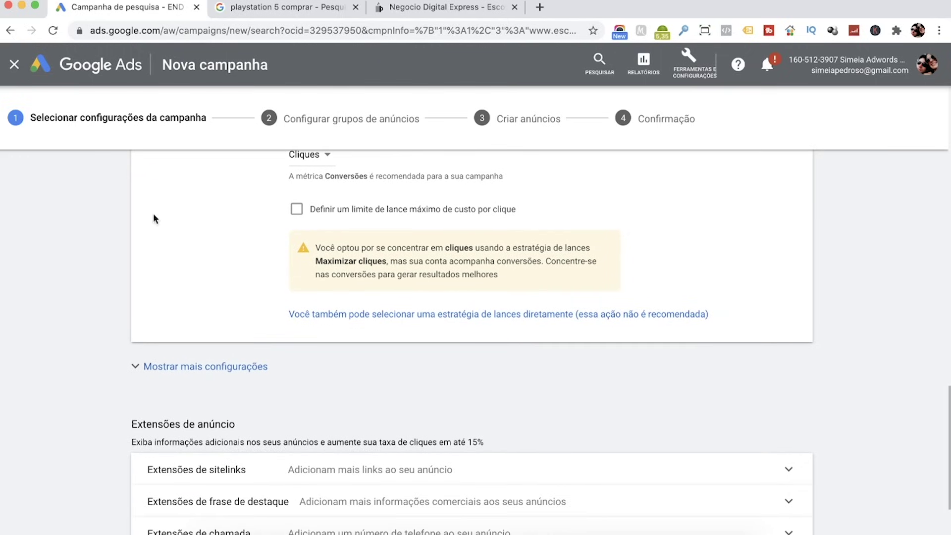
{"action": "scroll", "coordinate": [112, 296], "scroll_direction": "down", "scroll_amount": 5}
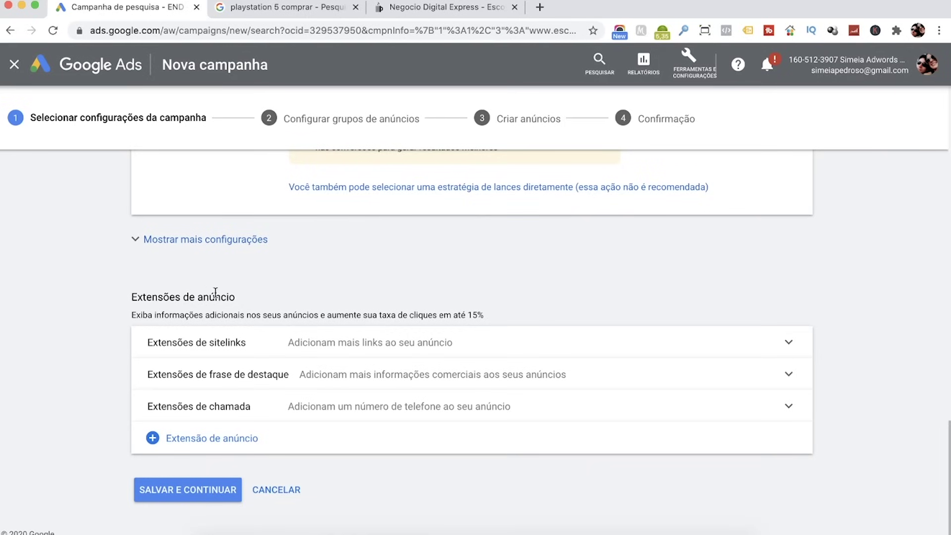
{"action": "triple_click", "coordinate": [239, 297]}
{"action": "left_click", "coordinate": [239, 297]}
{"action": "left_click", "coordinate": [175, 492]}
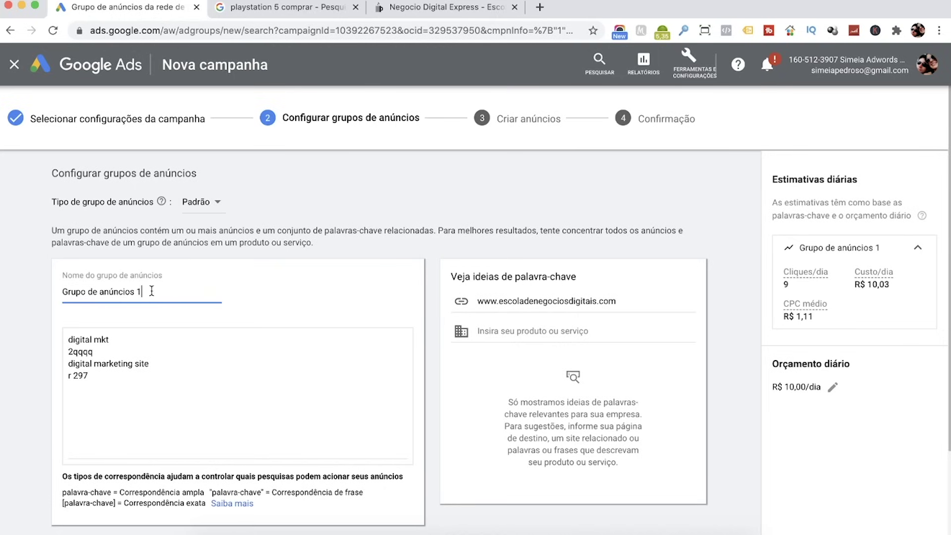
Step: Replace the ad group's suggested keywords with "curso como criar um blog" and "como criar um blog" on separate lines
{"action": "left_click_drag", "start_coordinate": [148, 292], "coordinate": [55, 347]}
{"action": "left_click_drag", "start_coordinate": [145, 397], "coordinate": [61, 333]}
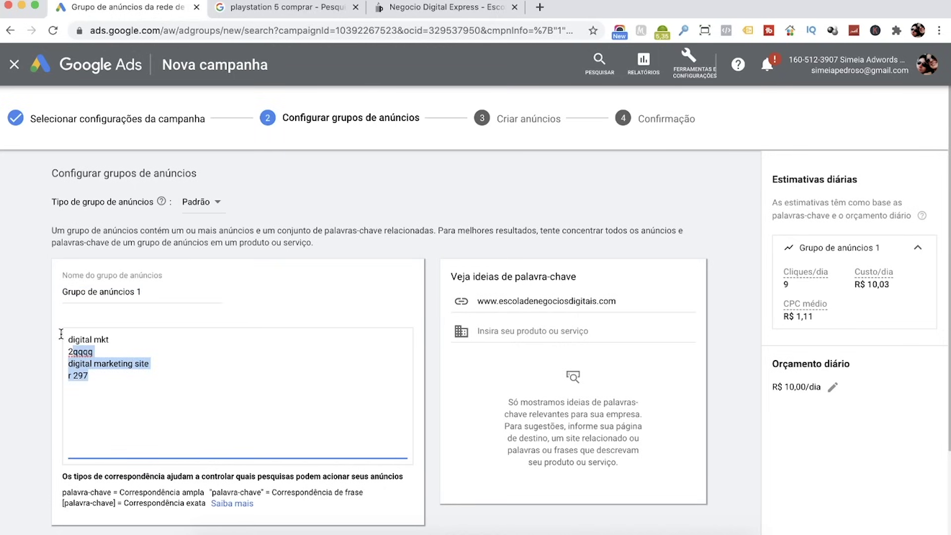
{"action": "key", "text": "BackSpace"}
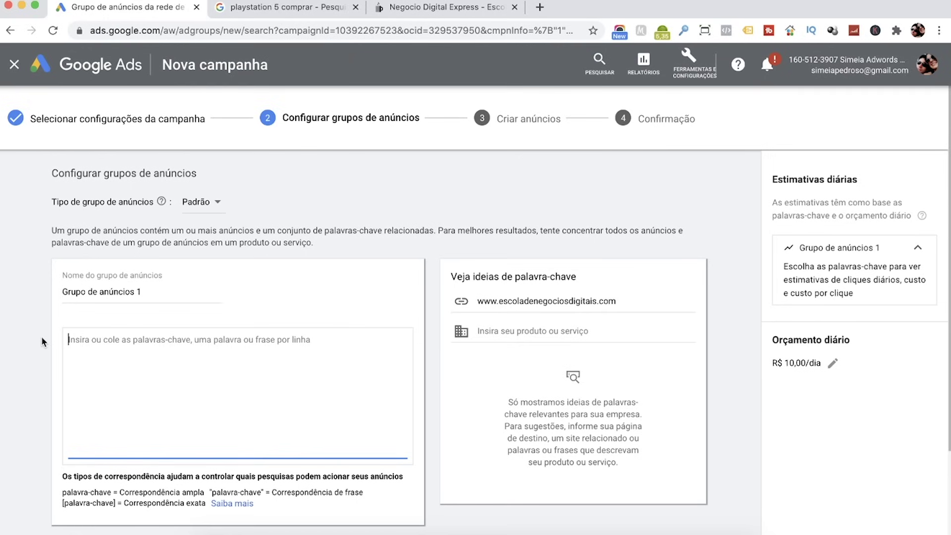
{"action": "type", "text": "curso de"}
{"action": "key", "text": "BackSpace"}
{"action": "key", "text": "BackSpace"}
{"action": "type", "text": "com"}
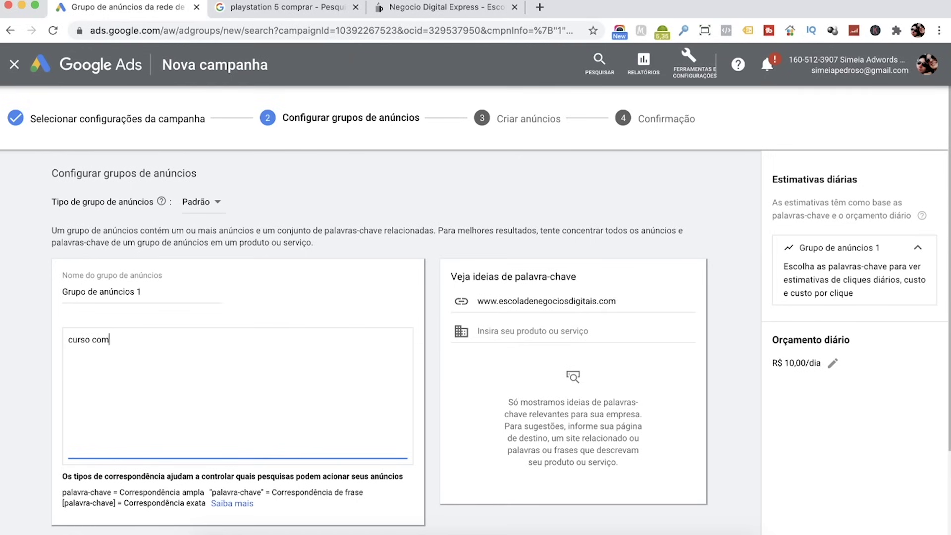
{"action": "type", "text": "o criar um blog"}
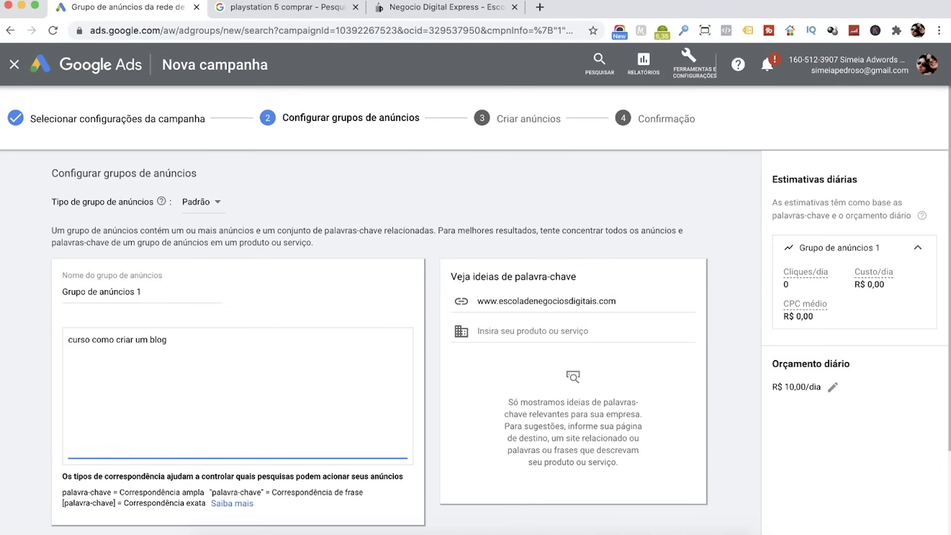
{"action": "type", "text": "como criar"}
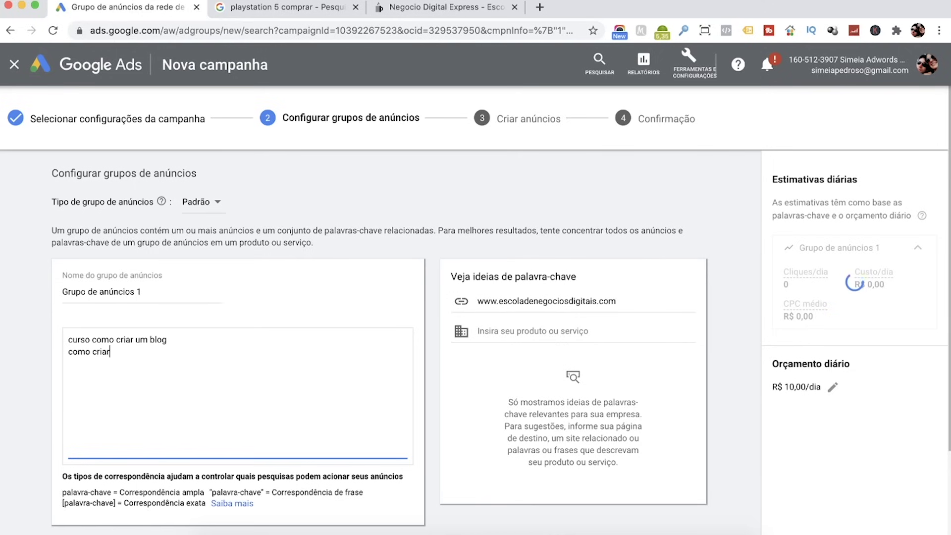
{"action": "type", "text": " um blog"}
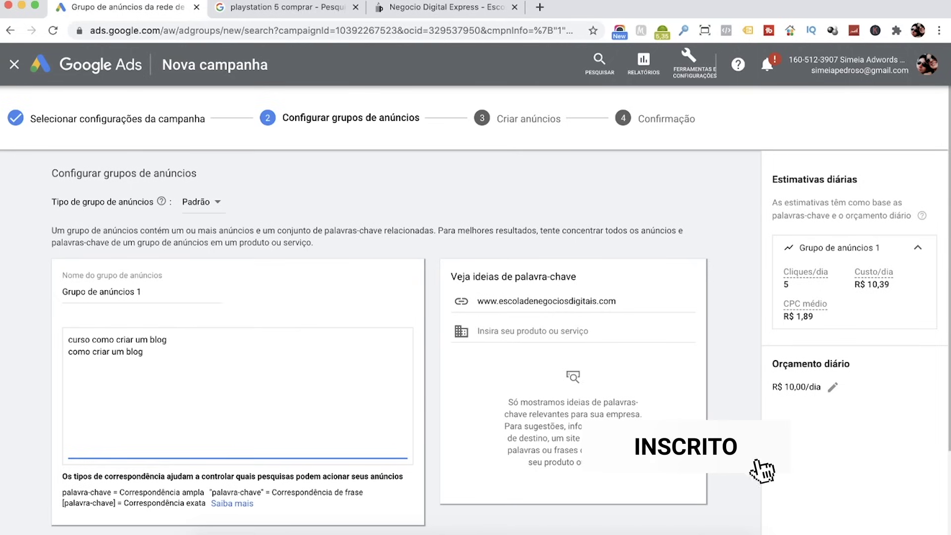
Step: Save the ad group with its two keywords and continue to ad creation
{"action": "left_click_drag", "start_coordinate": [143, 351], "coordinate": [68, 338]}
{"action": "left_click", "coordinate": [36, 351]}
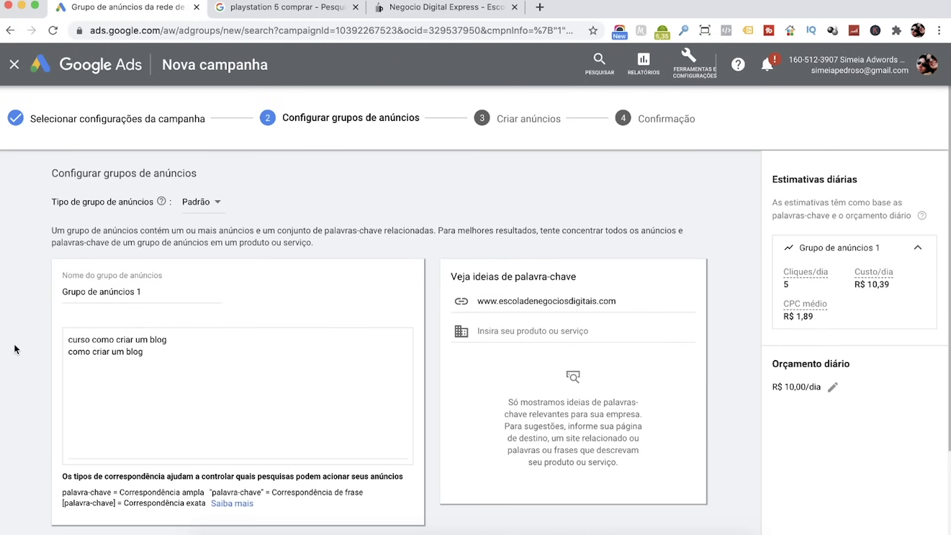
{"action": "scroll", "coordinate": [14, 343], "scroll_direction": "down", "scroll_amount": 2}
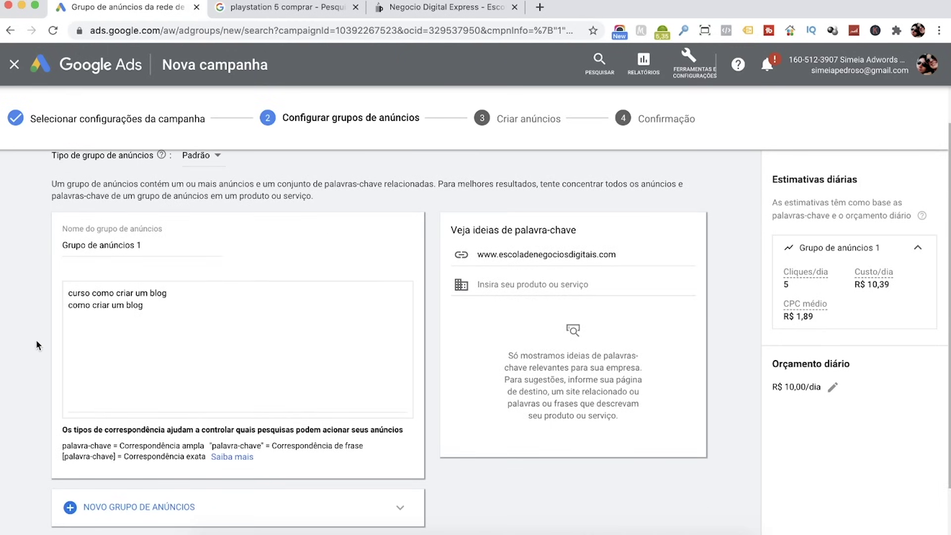
{"action": "scroll", "coordinate": [35, 341], "scroll_direction": "down", "scroll_amount": 3}
{"action": "left_click", "coordinate": [97, 486]}
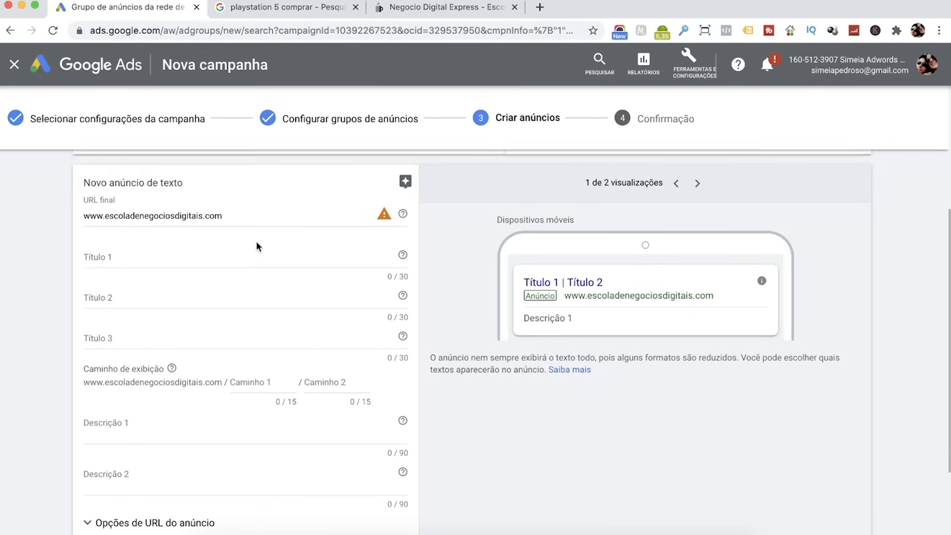
{"action": "left_click_drag", "start_coordinate": [248, 221], "coordinate": [34, 221]}
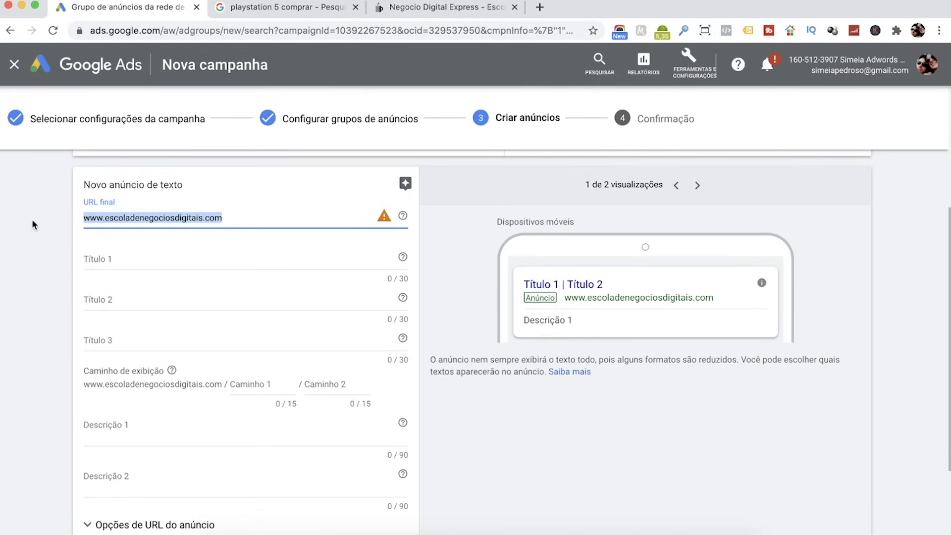
{"action": "left_click", "coordinate": [436, 7]}
{"action": "left_click_drag", "start_coordinate": [416, 30], "coordinate": [128, 30]}
{"action": "key", "text": "super+c"}
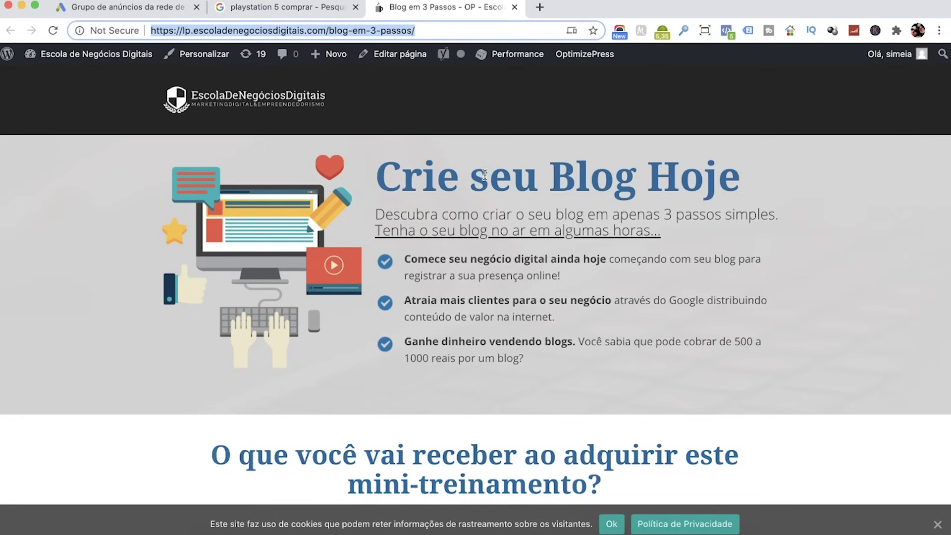
{"action": "left_click", "coordinate": [155, 17]}
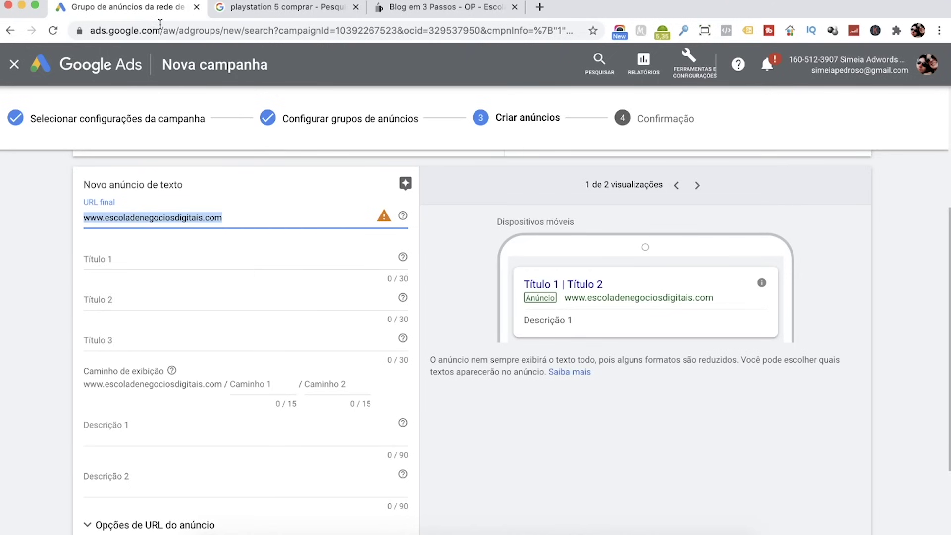
{"action": "key", "text": "super+v"}
{"action": "left_click", "coordinate": [248, 261]}
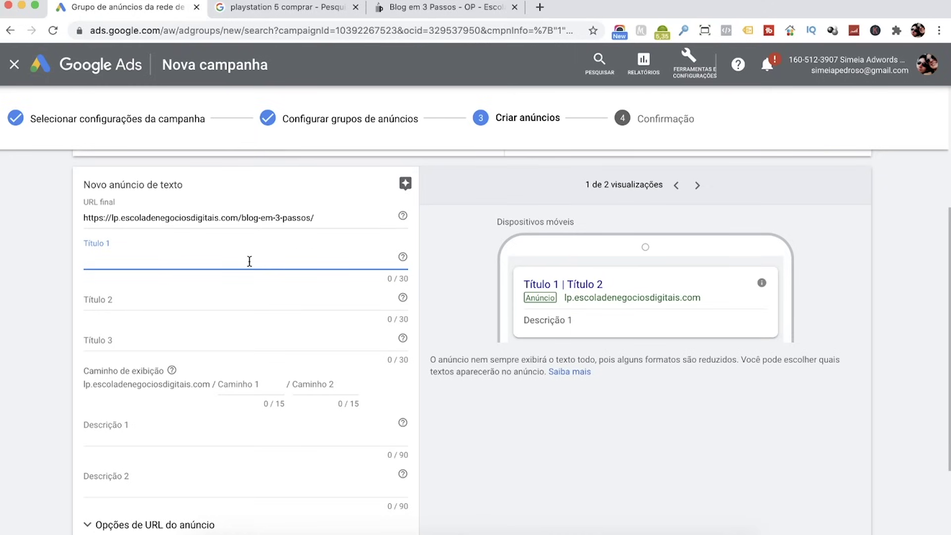
{"action": "left_click", "coordinate": [183, 297]}
{"action": "left_click", "coordinate": [131, 338]}
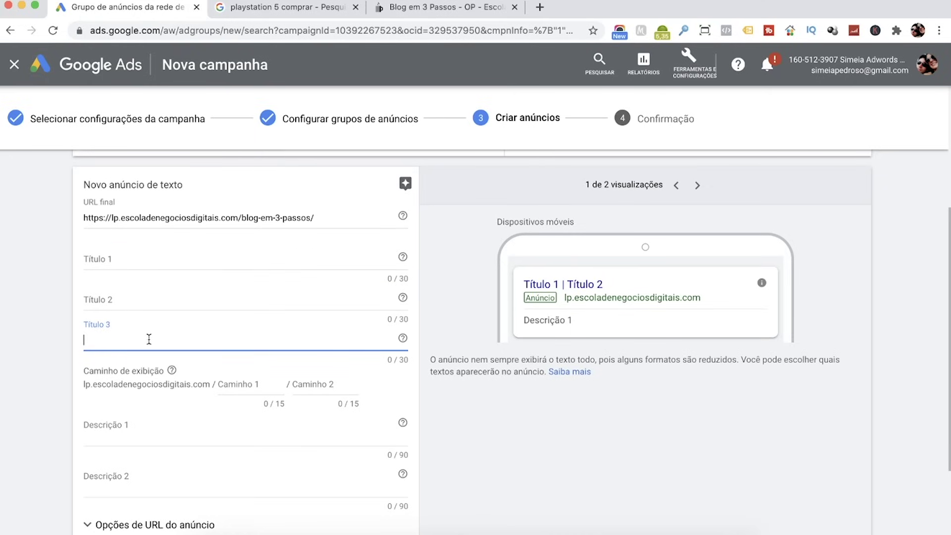
{"action": "left_click", "coordinate": [117, 260]}
{"action": "left_click", "coordinate": [114, 300]}
Step: Copy the landing page's headline into Título 1 and add a word so it reads "Crie seu Blog Ainda Hoje"
{"action": "left_click", "coordinate": [118, 256]}
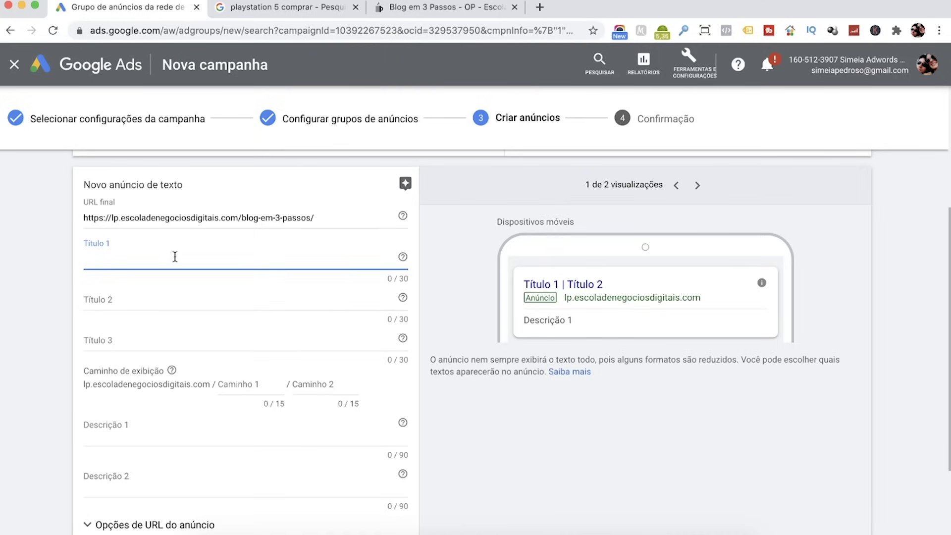
{"action": "left_click", "coordinate": [435, 8]}
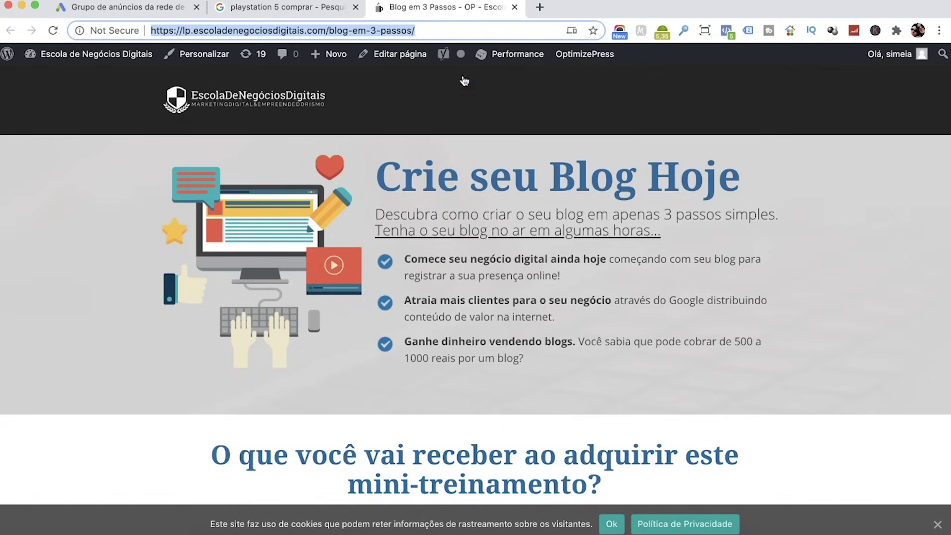
{"action": "left_click_drag", "start_coordinate": [740, 184], "coordinate": [382, 174]}
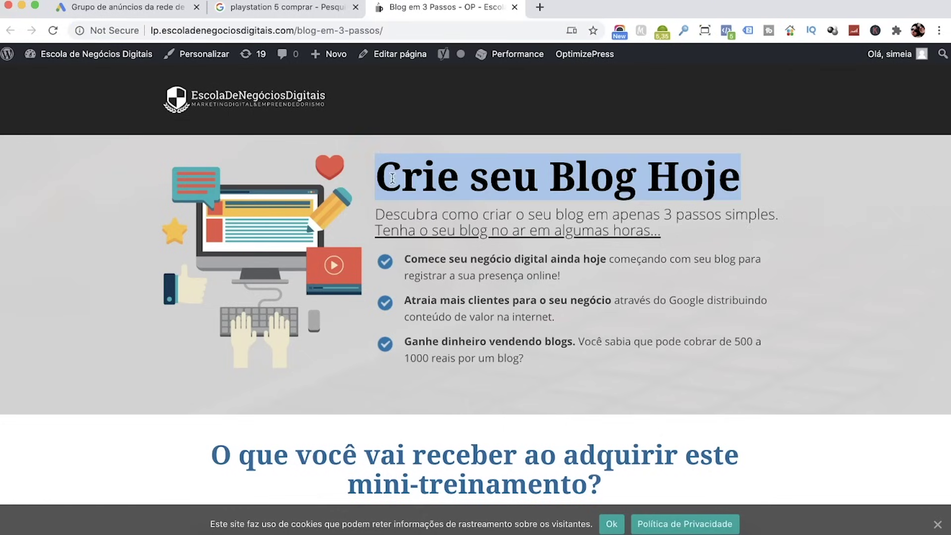
{"action": "left_click", "coordinate": [131, 7]}
{"action": "left_click", "coordinate": [390, 276]}
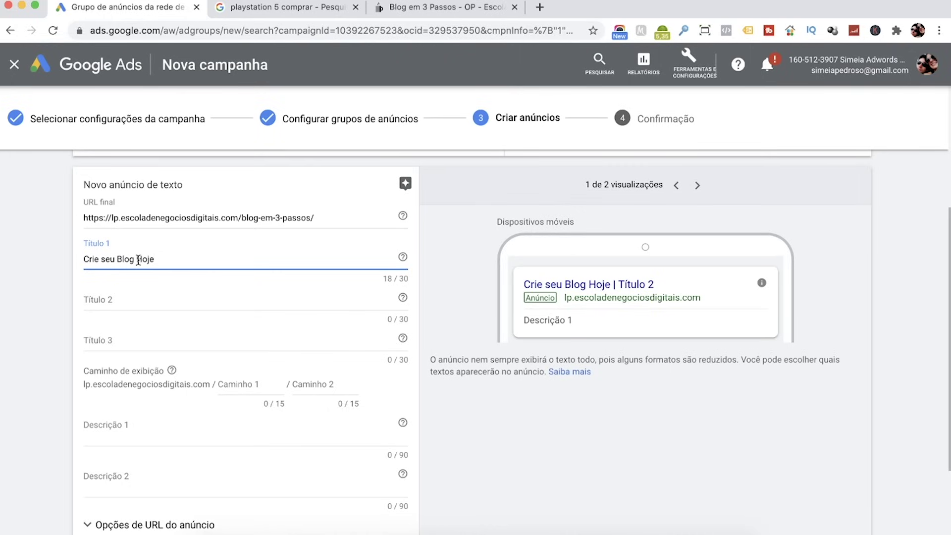
{"action": "left_click", "coordinate": [134, 258]}
{"action": "type", "text": "Ainda"}
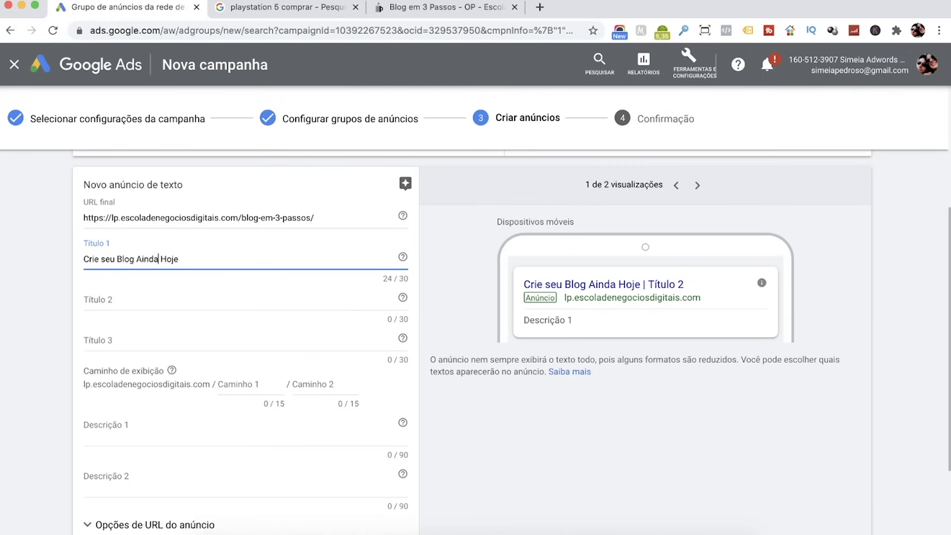
Step: Check the landing page's wording and set Título 2 to "Aprenda na Prática em 3 Passos"
{"action": "left_click", "coordinate": [209, 309]}
{"action": "left_click", "coordinate": [436, 7]}
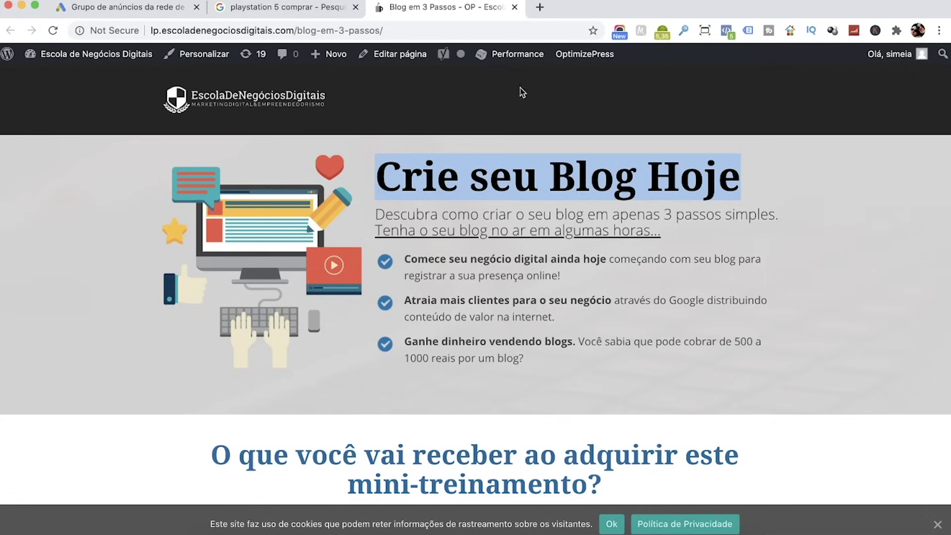
{"action": "left_click", "coordinate": [546, 221]}
{"action": "key", "text": "super+1"}
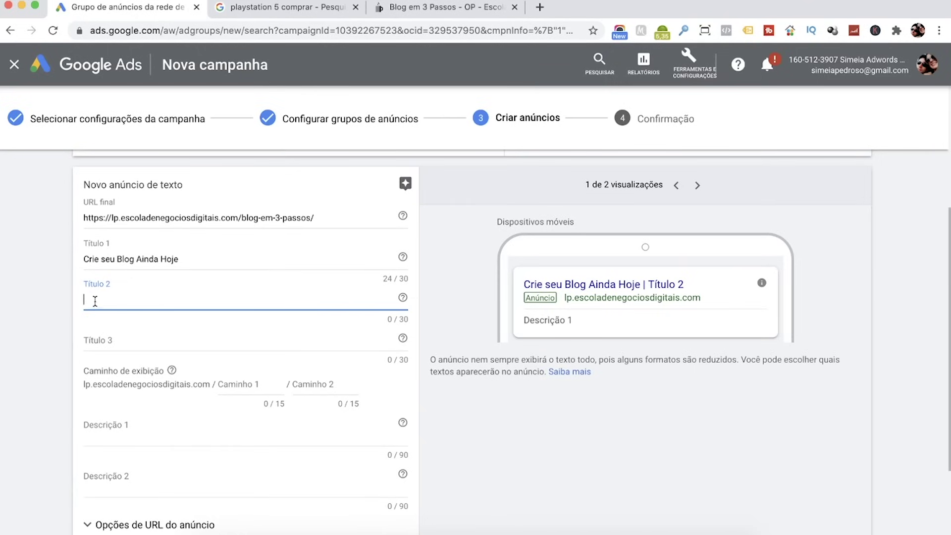
{"action": "type", "text": "Aprendaa"}
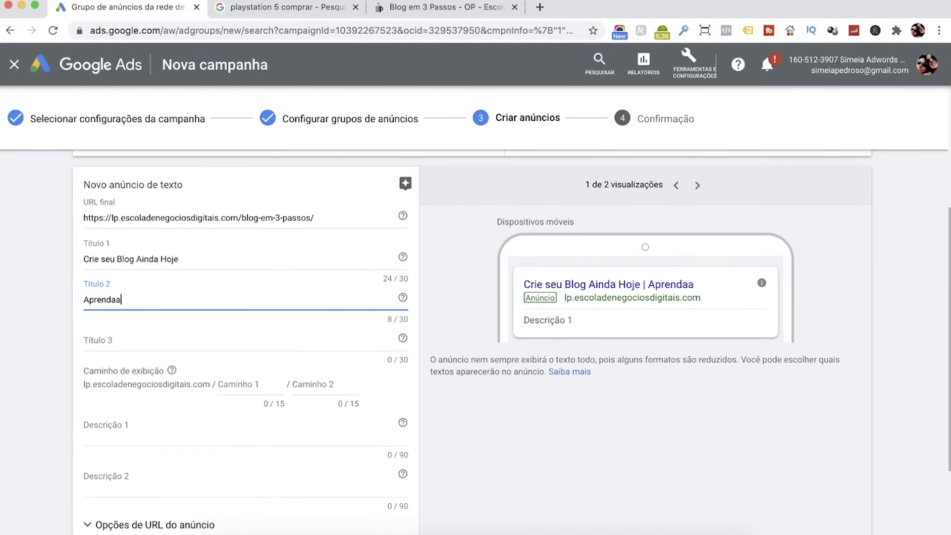
{"action": "key", "text": "BackSpace"}
{"action": "type", "text": " na Prática em 3 Passos"}
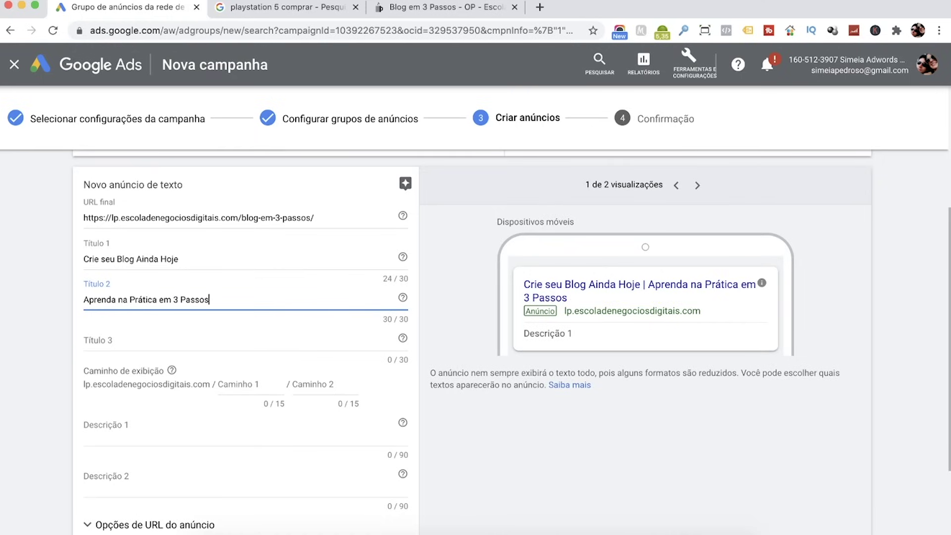
Step: Set the ad's Título 3 to "Tenha uma Presença Online"
{"action": "left_click", "coordinate": [115, 342]}
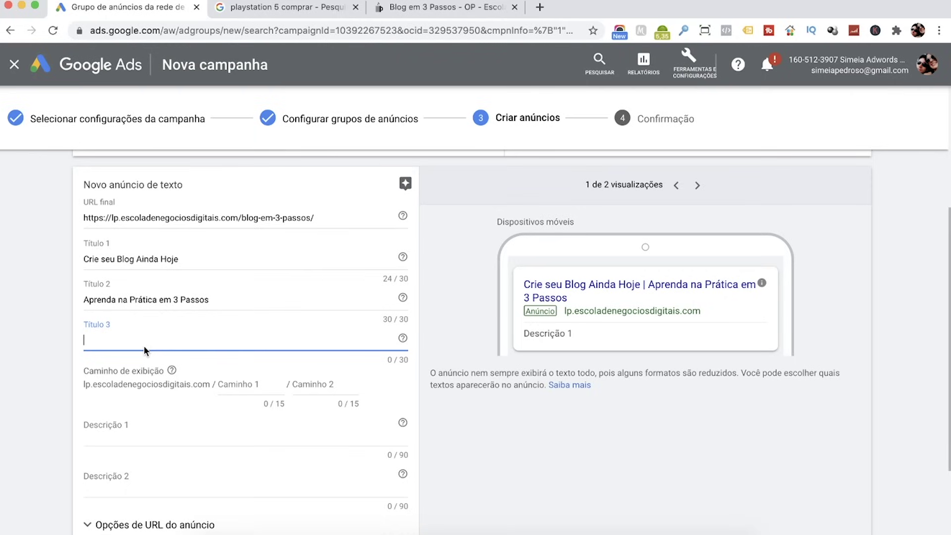
{"action": "type", "text": "Tenha uma "}
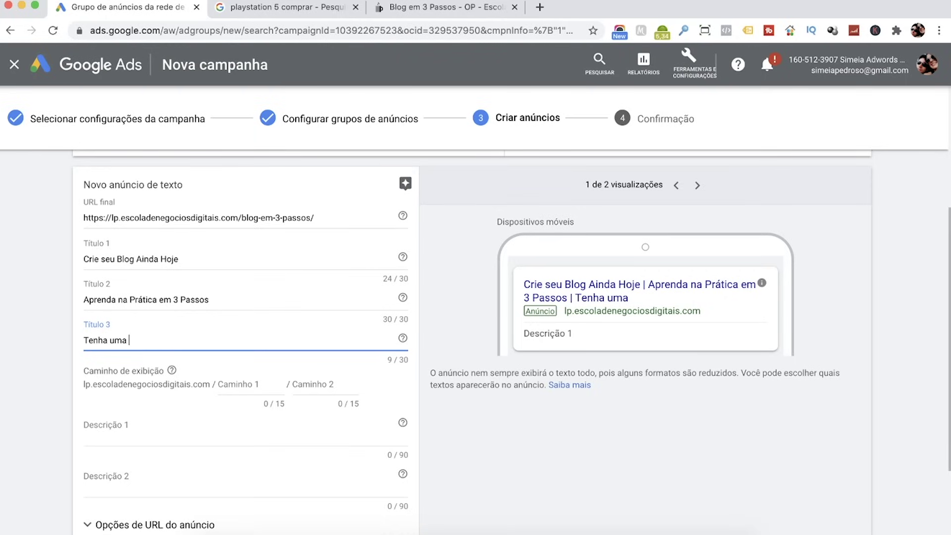
{"action": "type", "text": "Presença Online"}
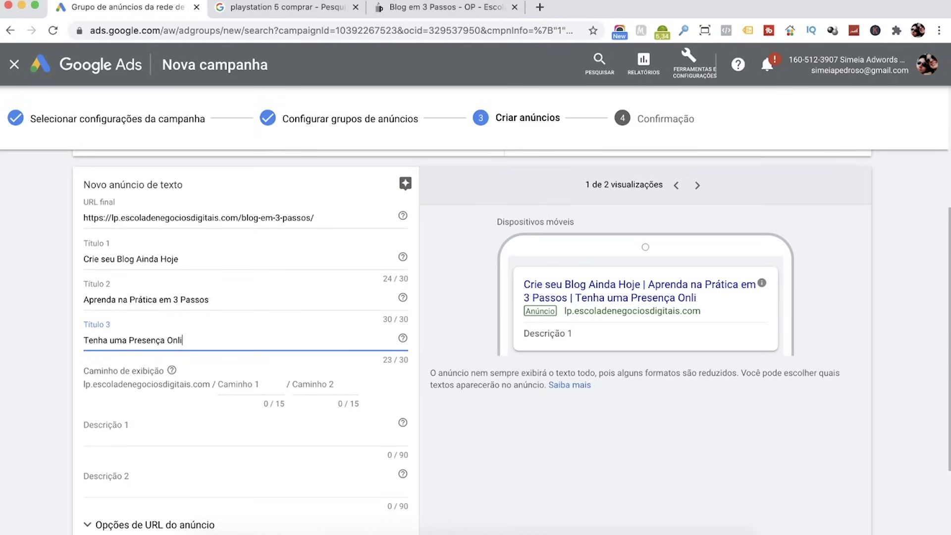
{"action": "left_click", "coordinate": [476, 416]}
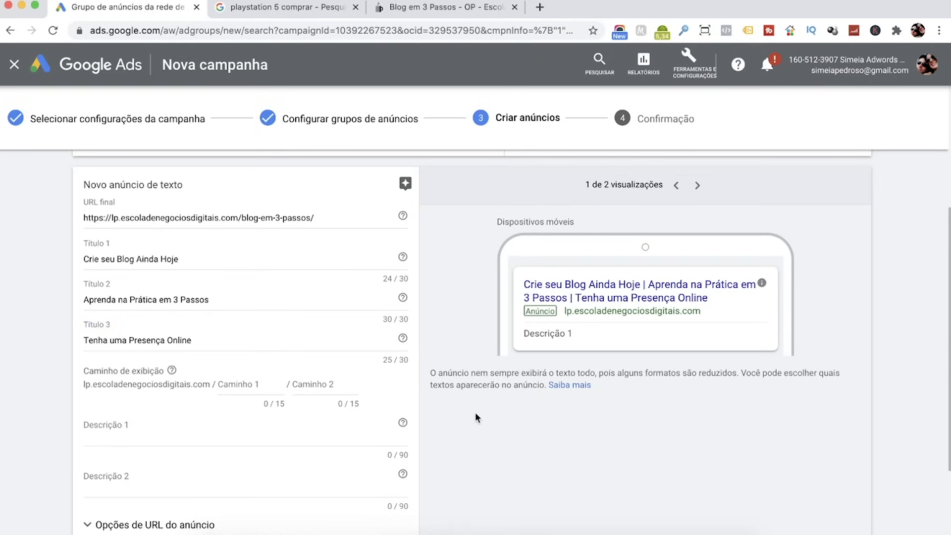
Step: Set the first part of the ad's display path to "cursoblog"
{"action": "scroll", "coordinate": [474, 412], "scroll_direction": "down", "scroll_amount": 2}
{"action": "left_click_drag", "start_coordinate": [98, 318], "coordinate": [235, 328]}
{"action": "left_click", "coordinate": [245, 322]}
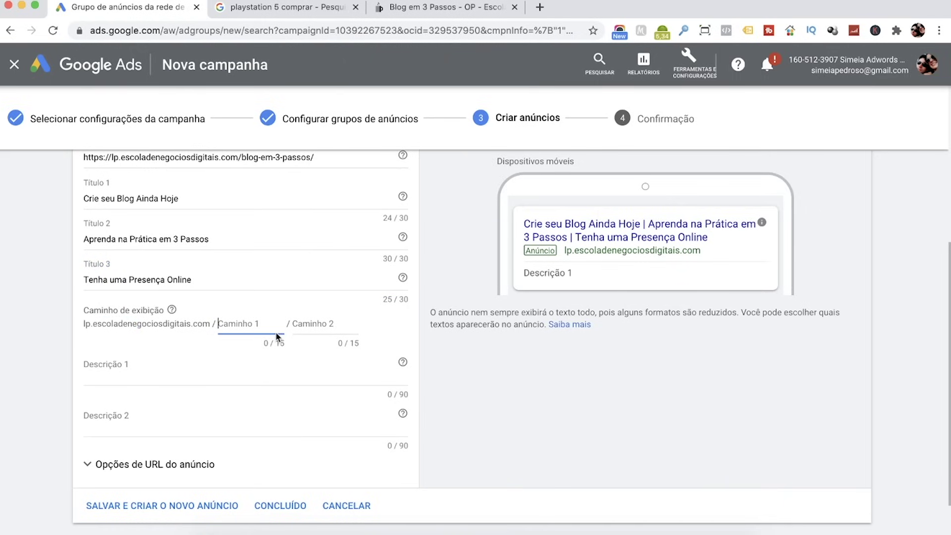
{"action": "type", "text": "cursoblof"}
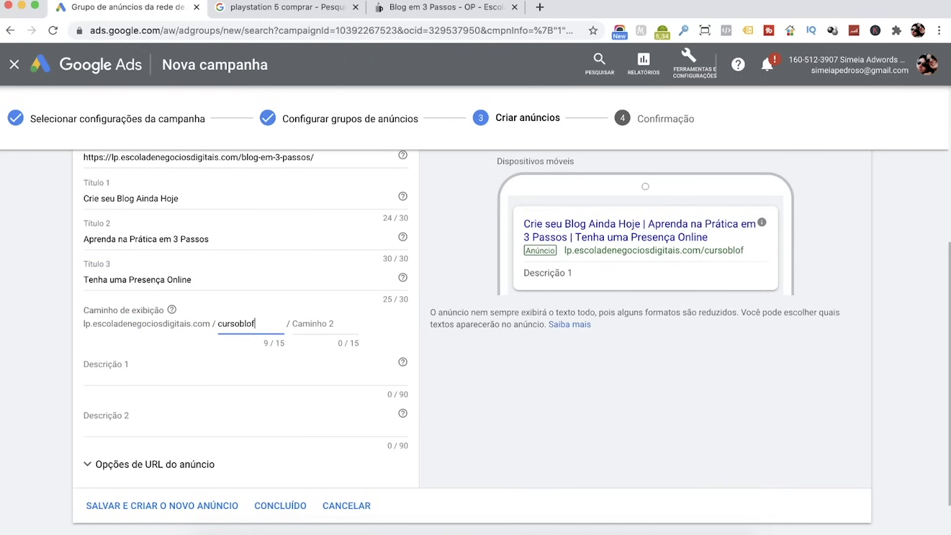
{"action": "type", "text": "g"}
{"action": "left_click", "coordinate": [746, 254]}
Step: Fill Descrição 1 with the two-sentence subtitle copied from below the landing page's headline
{"action": "scroll", "coordinate": [372, 365], "scroll_direction": "down", "scroll_amount": 2}
{"action": "left_click", "coordinate": [175, 337]}
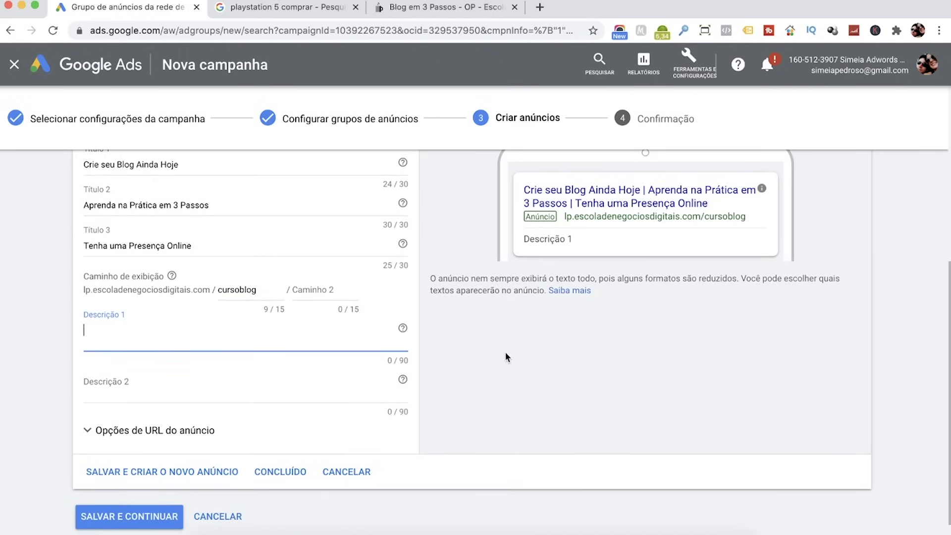
{"action": "left_click", "coordinate": [448, 8]}
{"action": "left_click_drag", "start_coordinate": [377, 214], "coordinate": [655, 233]}
{"action": "key", "text": "super+c"}
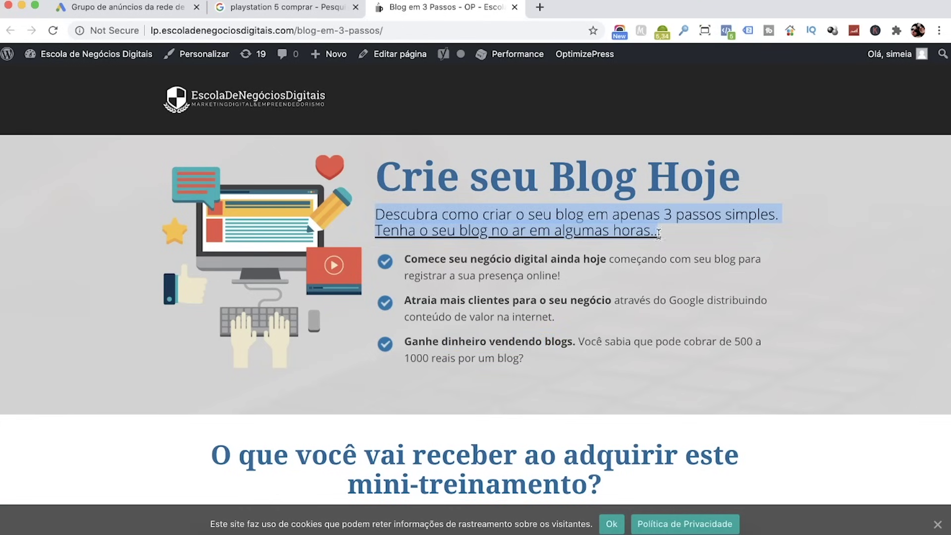
{"action": "left_click", "coordinate": [128, 8]}
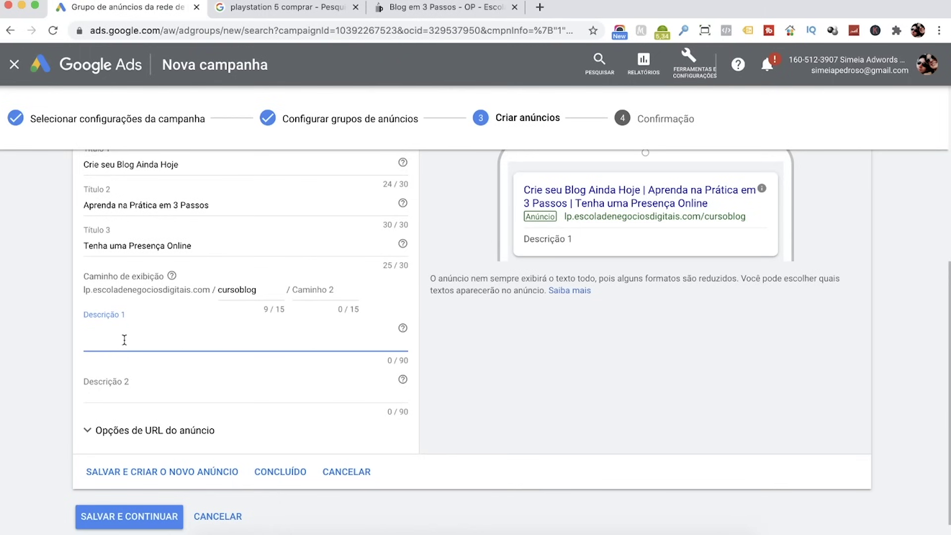
{"action": "key", "text": "super+v"}
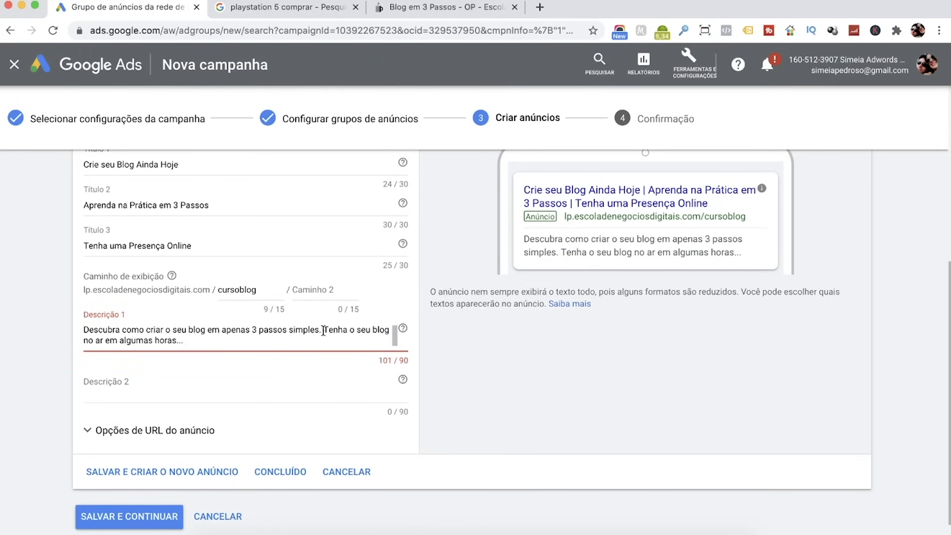
Step: Shorten Descrição 1 by changing its second sentence to "Seu blog no ar em algumas horas" without the trailing dots
{"action": "left_click_drag", "start_coordinate": [323, 329], "coordinate": [370, 330]}
{"action": "type", "text": "Seu"}
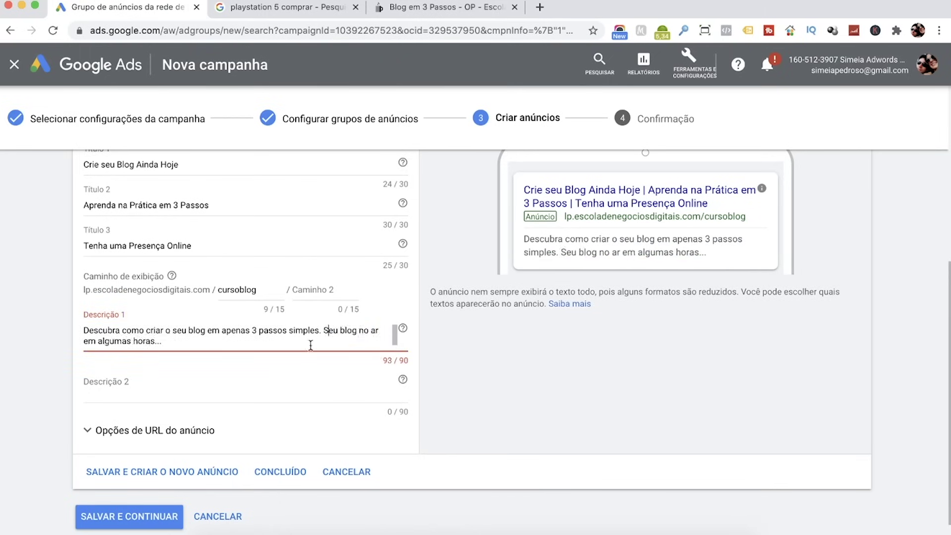
{"action": "key", "text": "BackSpace"}
{"action": "key", "text": "BackSpace"}
{"action": "key", "text": "BackSpace"}
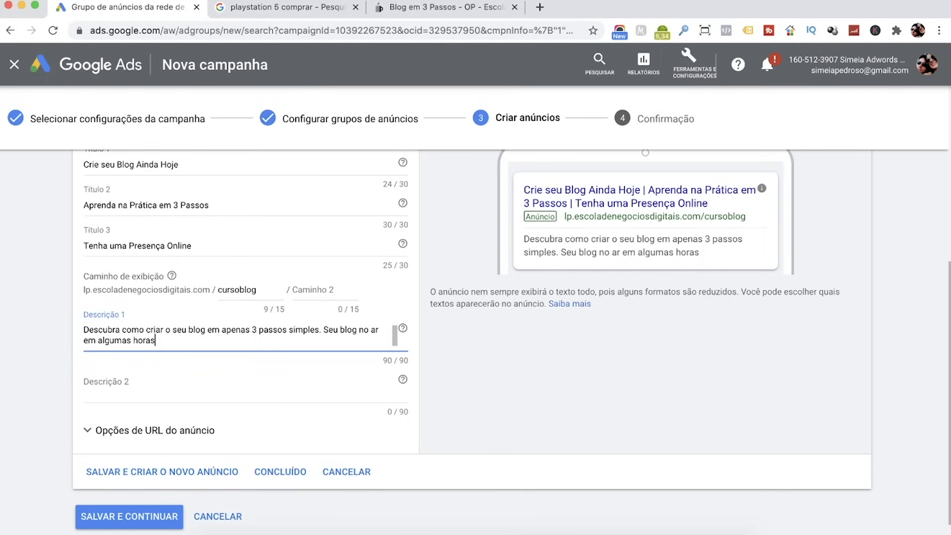
Step: Fill Descrição 2 with the landing page's bullet text about attracting more clients ("Atraia mais clientes para o seu negócio…")
{"action": "left_click", "coordinate": [457, 8]}
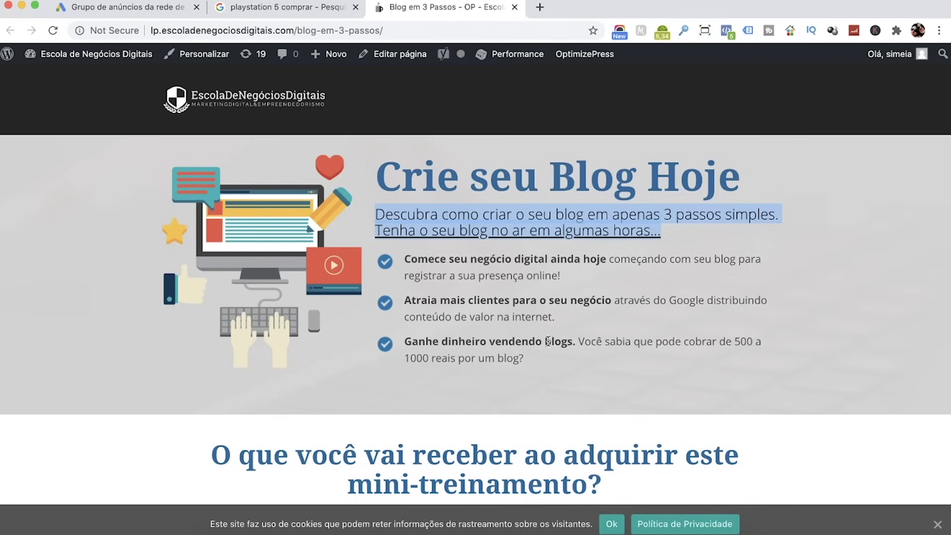
{"action": "left_click", "coordinate": [489, 296]}
{"action": "left_click_drag", "start_coordinate": [563, 318], "coordinate": [404, 301]}
{"action": "left_click_drag", "start_coordinate": [525, 335], "coordinate": [490, 331]}
{"action": "left_click", "coordinate": [594, 339]}
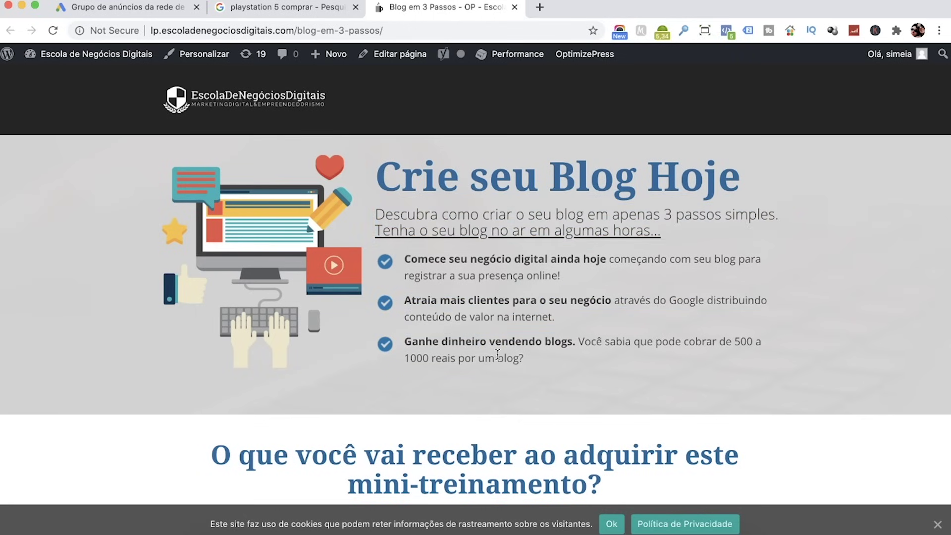
{"action": "left_click_drag", "start_coordinate": [615, 324], "coordinate": [405, 299]}
{"action": "key", "text": "super+c"}
{"action": "left_click", "coordinate": [139, 12]}
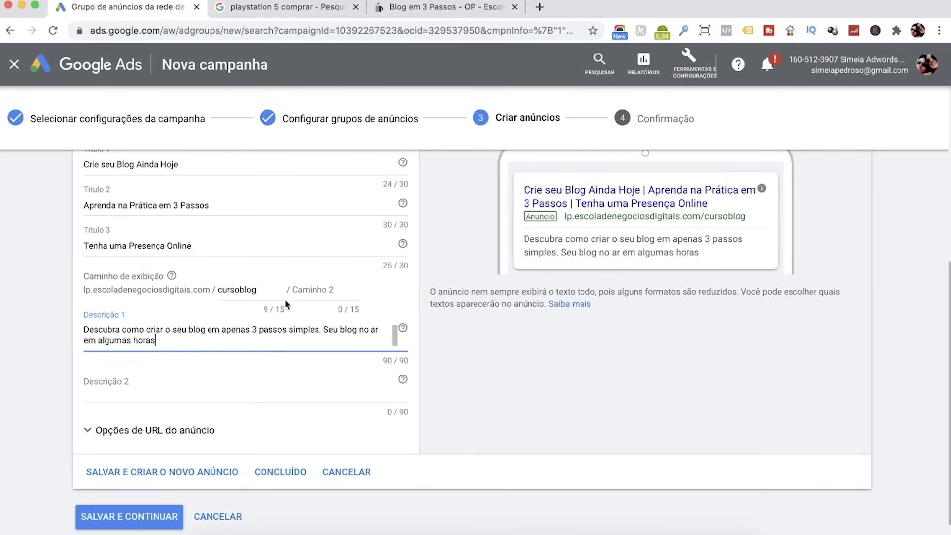
{"action": "left_click", "coordinate": [126, 391]}
{"action": "key", "text": "super+v"}
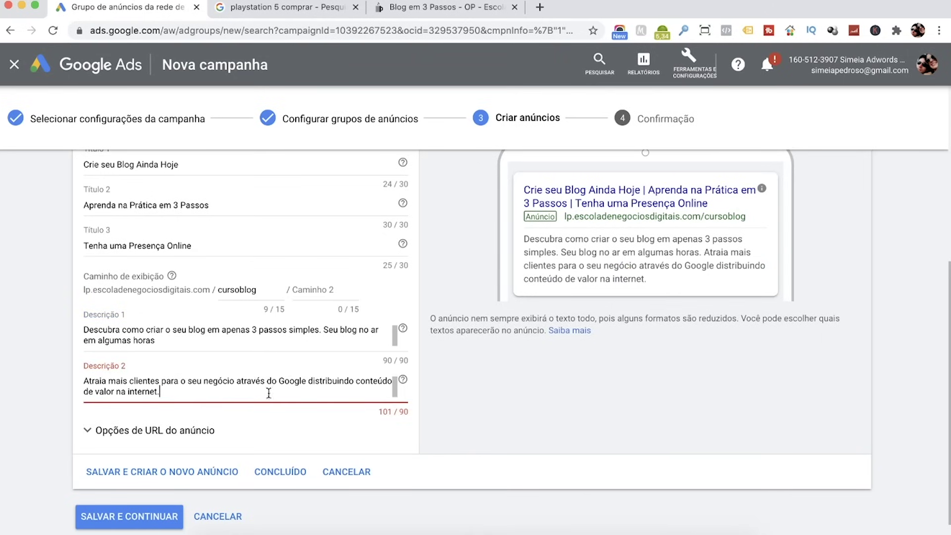
Step: Replace the end of Descrição 2 after "através" with "tendo um blog profissional na internet"
{"action": "left_click_drag", "start_coordinate": [293, 392], "coordinate": [276, 385]}
{"action": "type", "text": "ten"}
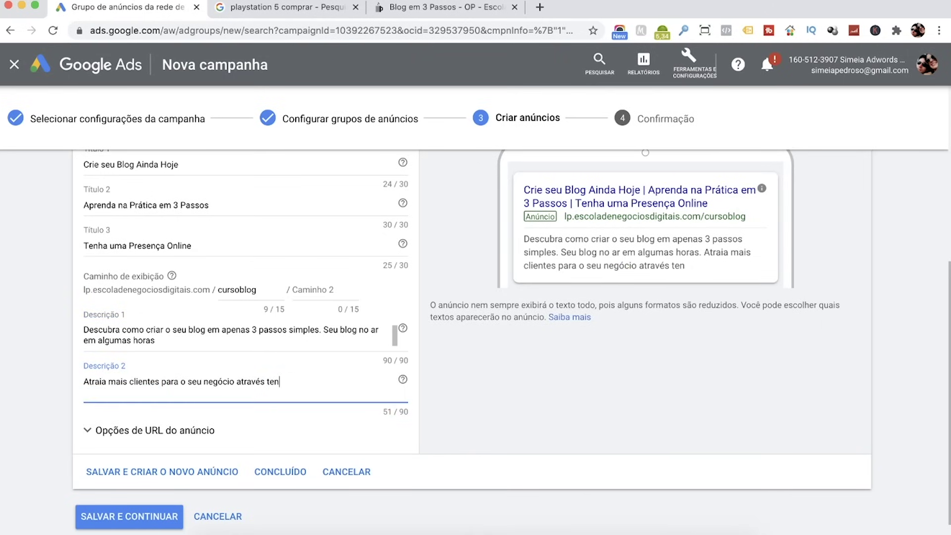
{"action": "type", "text": "do um blog prof"}
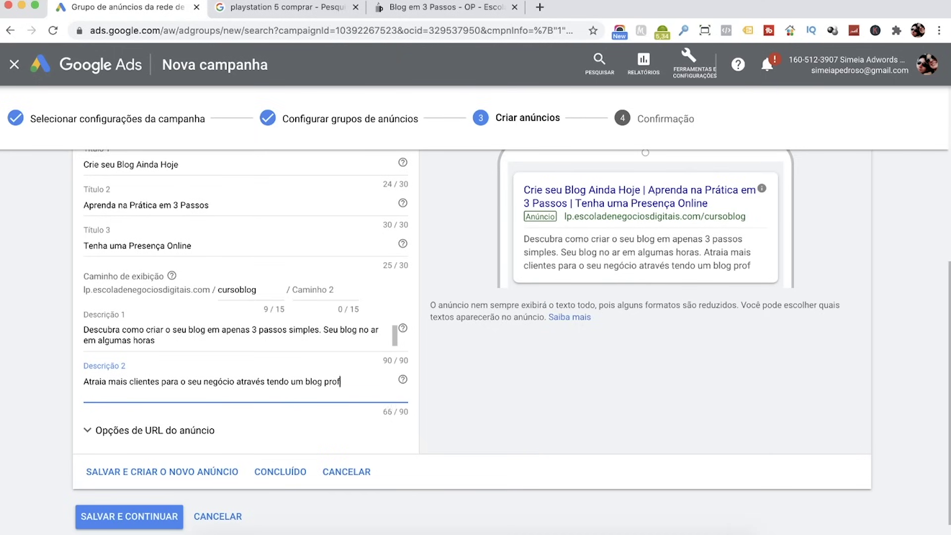
{"action": "type", "text": "issional na internet"}
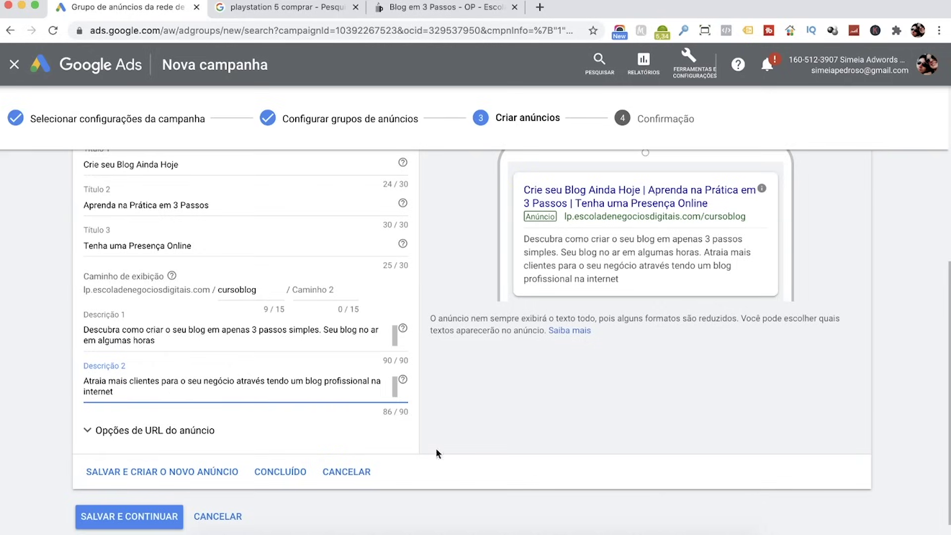
Step: Save the finished ad, review the campaign summary and continue to the campaign
{"action": "left_click", "coordinate": [99, 516]}
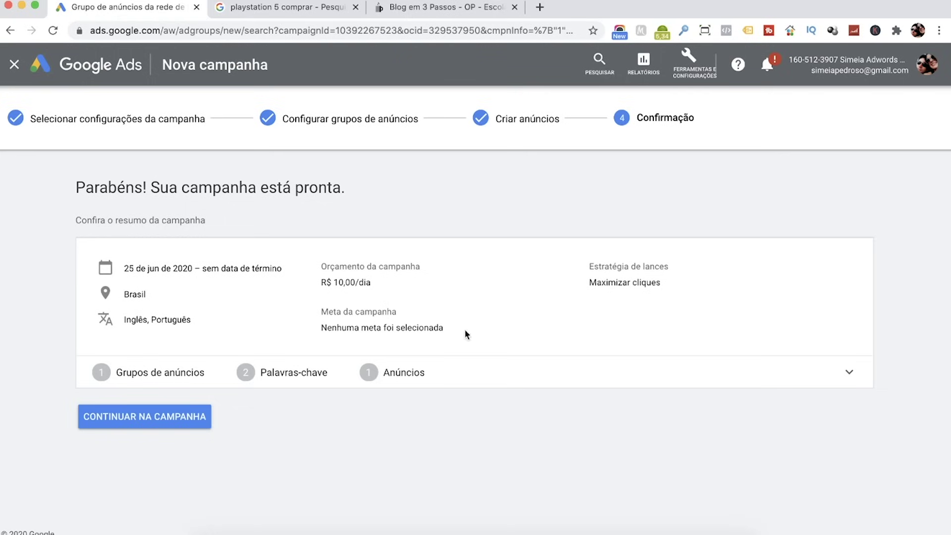
{"action": "left_click_drag", "start_coordinate": [201, 267], "coordinate": [528, 355]}
{"action": "left_click", "coordinate": [548, 425]}
{"action": "left_click", "coordinate": [153, 419]}
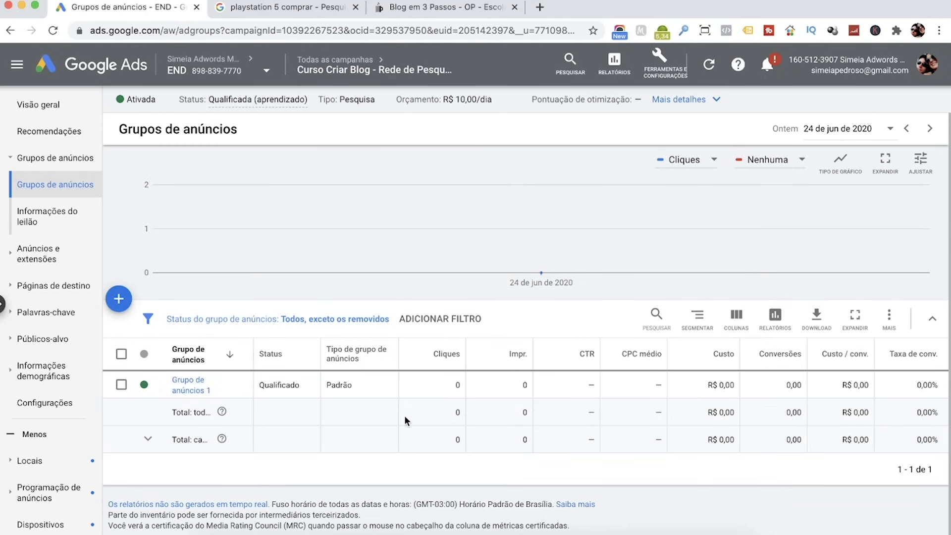
Step: Open Grupo de anúncios 1 to check its search keywords, and examine the new ad's review status in the ads list
{"action": "left_click", "coordinate": [191, 385]}
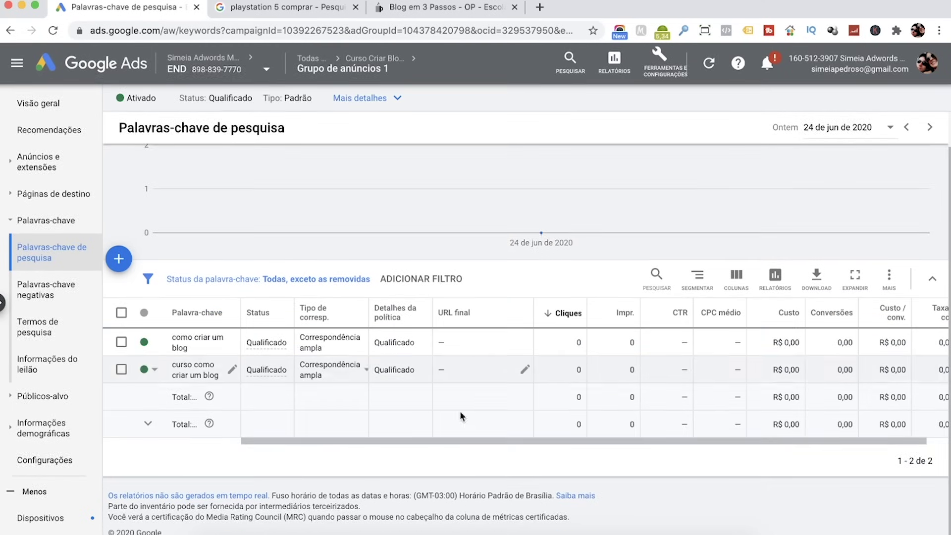
{"action": "left_click", "coordinate": [38, 169]}
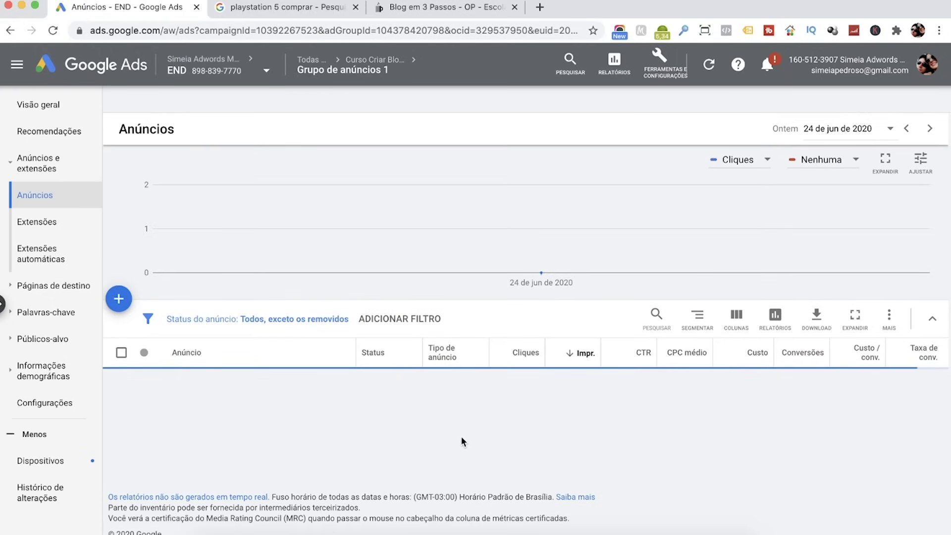
{"action": "scroll", "coordinate": [453, 432], "scroll_direction": "down", "scroll_amount": 4}
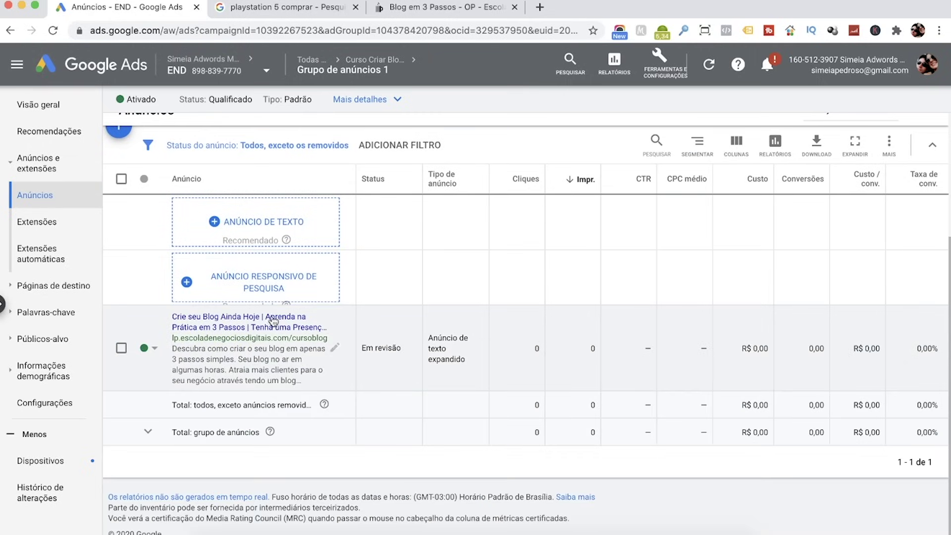
{"action": "left_click_drag", "start_coordinate": [402, 348], "coordinate": [360, 352]}
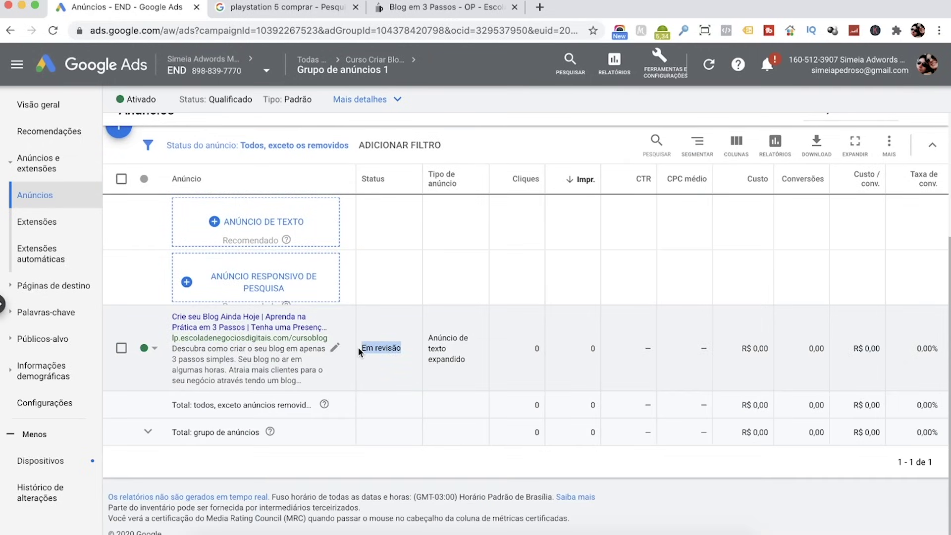
{"action": "double_click", "coordinate": [384, 348]}
{"action": "left_click_drag", "start_coordinate": [388, 347], "coordinate": [386, 375]}
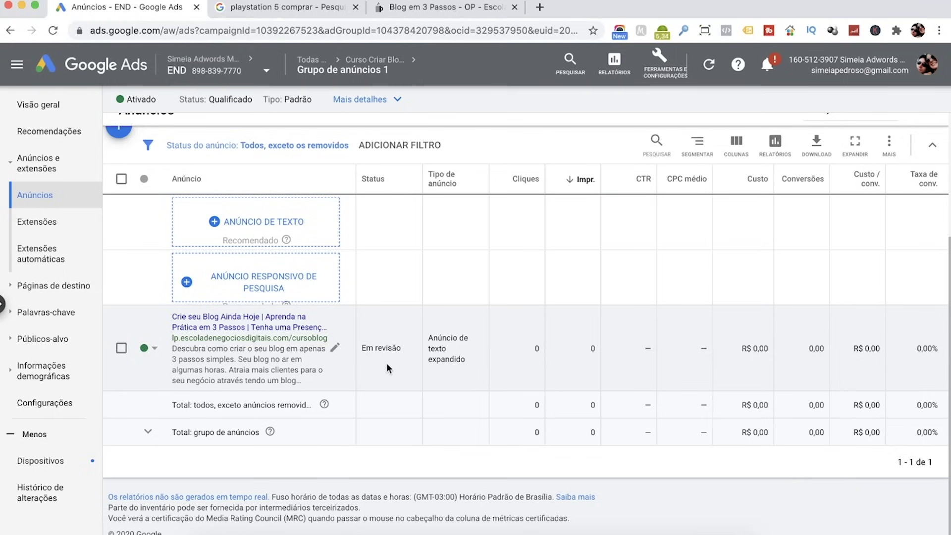